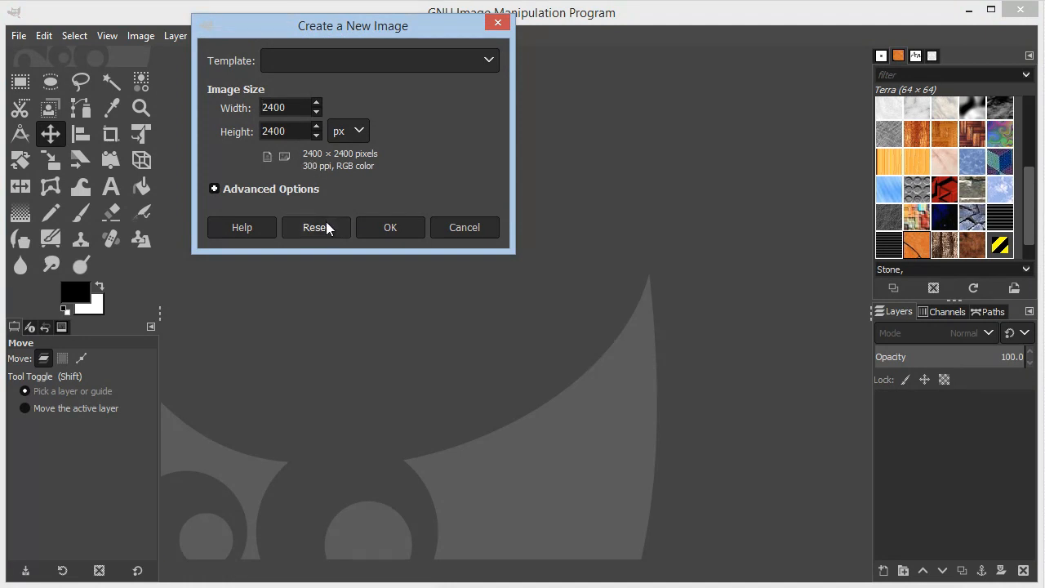
Create the 2400 × 2400 px image and add the lotus picture image_search_1571336452807.jpg to it as a layer.
{"action": "left_click", "coordinate": [376, 229]}
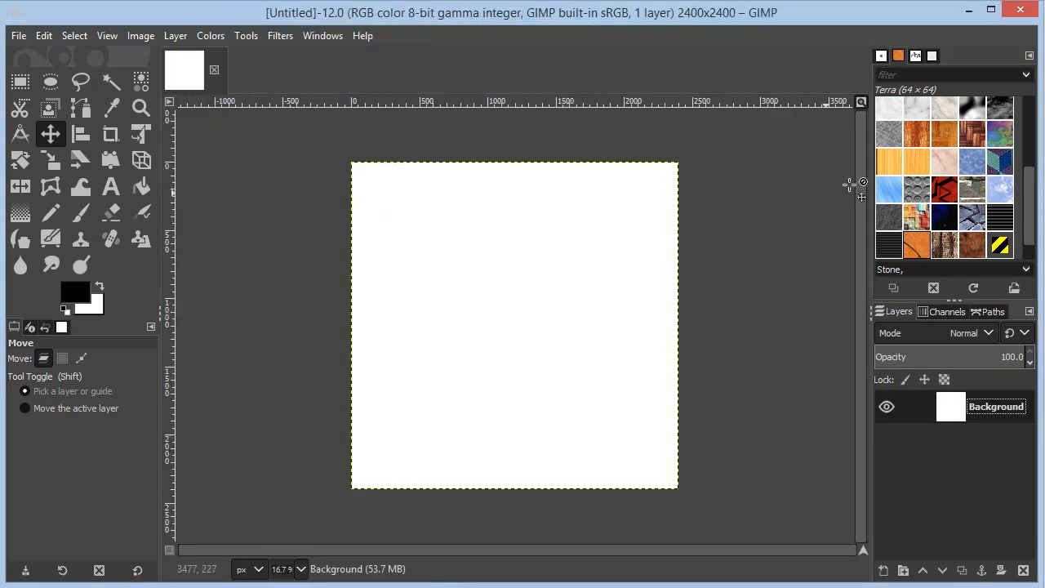
{"action": "left_click", "coordinate": [858, 102]}
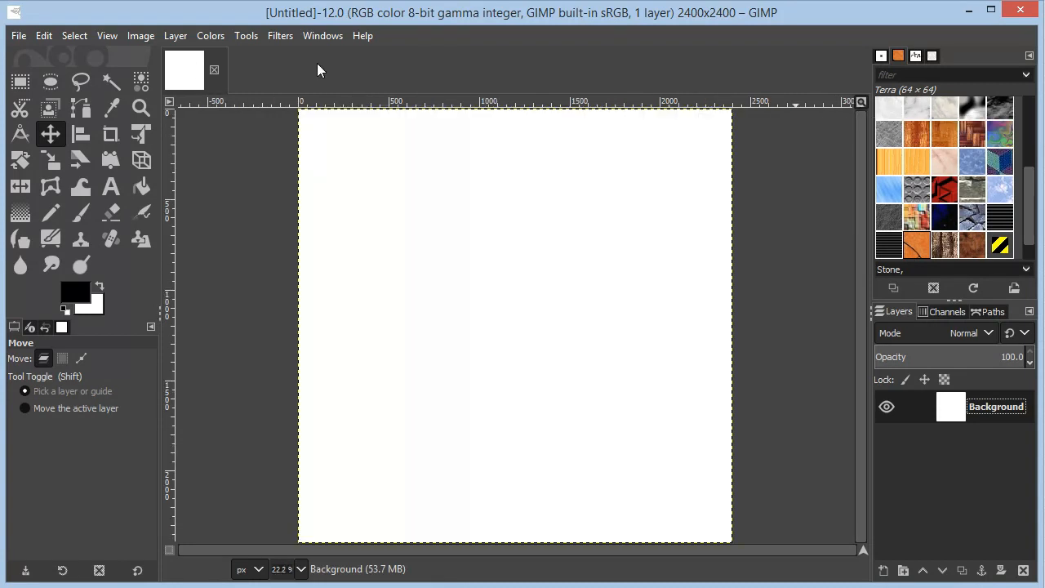
{"action": "left_click", "coordinate": [19, 41]}
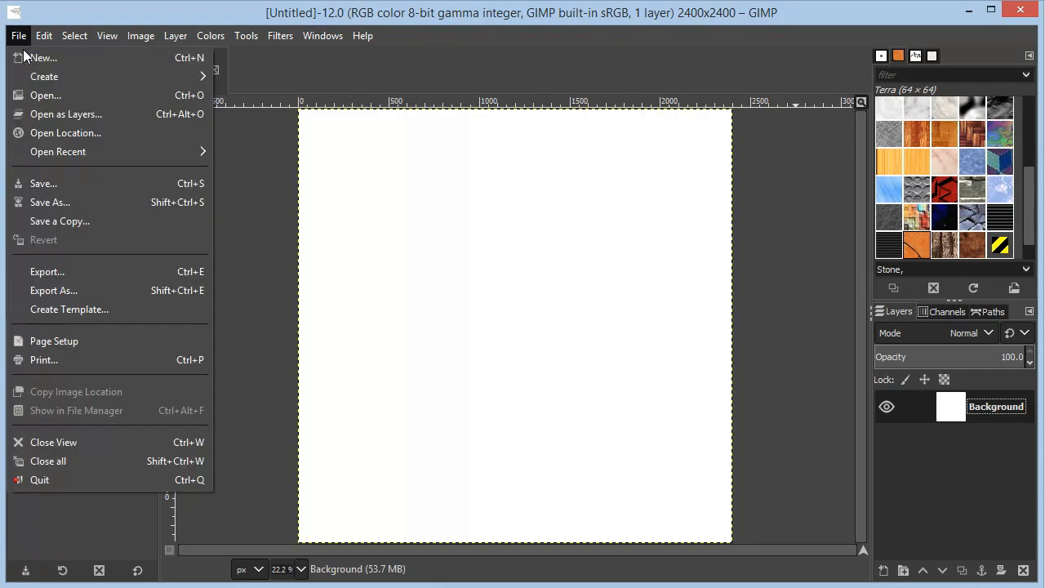
{"action": "left_click", "coordinate": [103, 115]}
{"action": "left_click", "coordinate": [410, 217]}
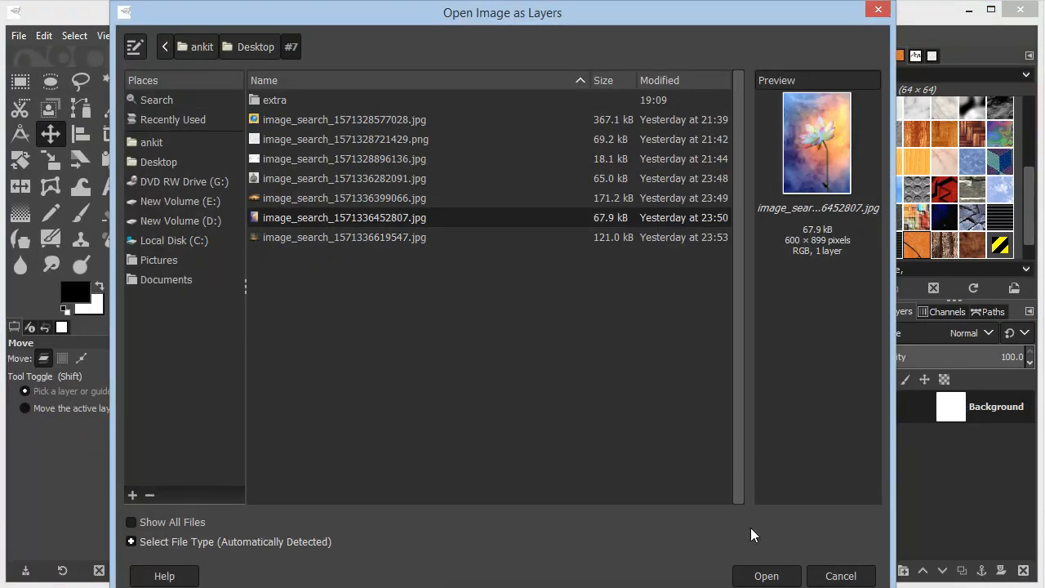
{"action": "left_click", "coordinate": [766, 576]}
Add image_search_1571336399066.jpg, image_search_1571336619547.jpg, image_search_1571336282091.jpg and image_search_1571328577028.jpg to the image as layers.
{"action": "left_click", "coordinate": [18, 36]}
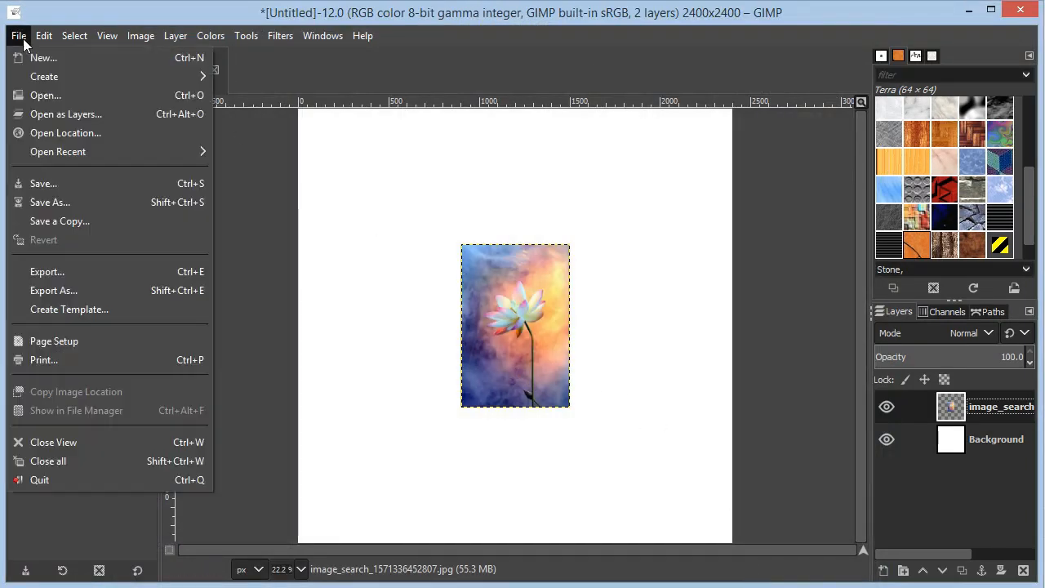
{"action": "left_click", "coordinate": [57, 111]}
{"action": "left_click", "coordinate": [406, 199]}
{"action": "left_click", "coordinate": [409, 237], "text": "ctrl"}
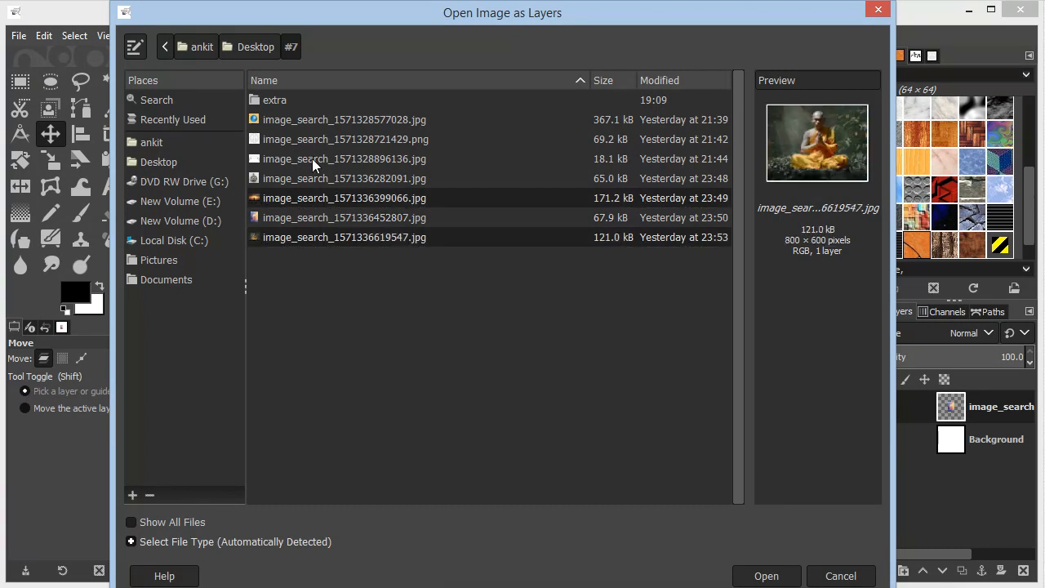
{"action": "left_click", "coordinate": [326, 178], "text": "ctrl"}
{"action": "left_click", "coordinate": [317, 119], "text": "ctrl"}
{"action": "left_click", "coordinate": [766, 576]}
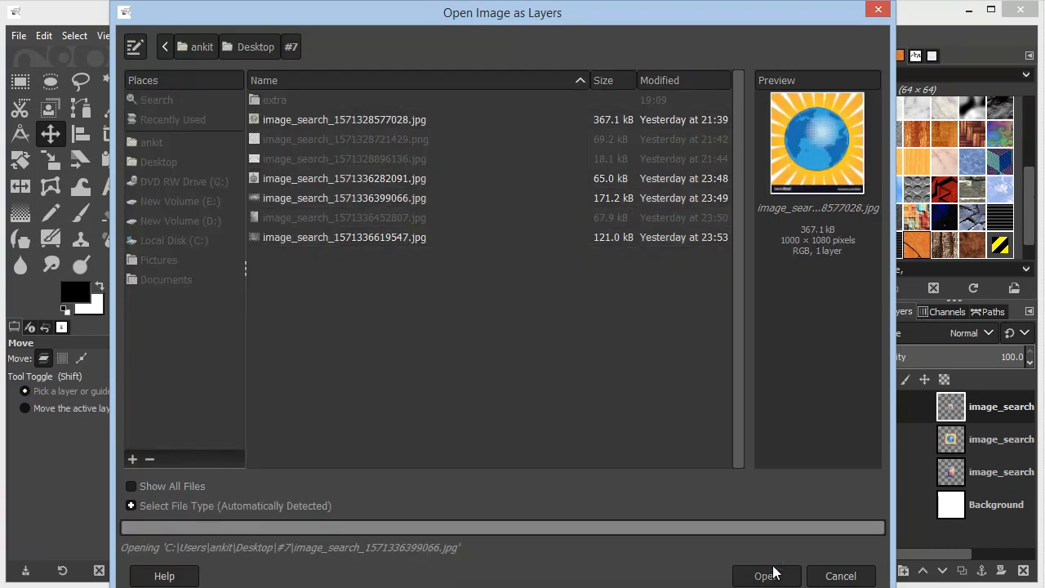
Add image_search_1571328896136.jpg and image_search_1571328721429.png as layers, converting the embedded color profile to the RGB working space.
{"action": "left_click", "coordinate": [18, 36]}
{"action": "left_click", "coordinate": [72, 114]}
{"action": "left_click", "coordinate": [350, 158]}
{"action": "left_click", "coordinate": [359, 139], "text": "ctrl"}
{"action": "left_click", "coordinate": [767, 576]}
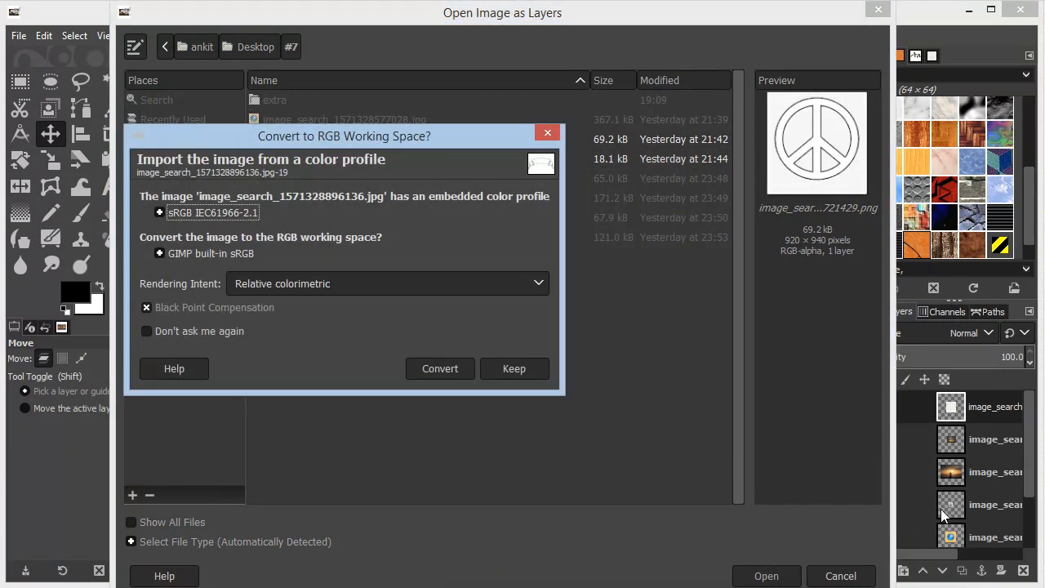
{"action": "left_click", "coordinate": [441, 368]}
Hide all the layers in the image, from the white background up to the ribbon banner.
{"action": "scroll", "coordinate": [1029, 480], "scroll_direction": "down", "scroll_amount": 3}
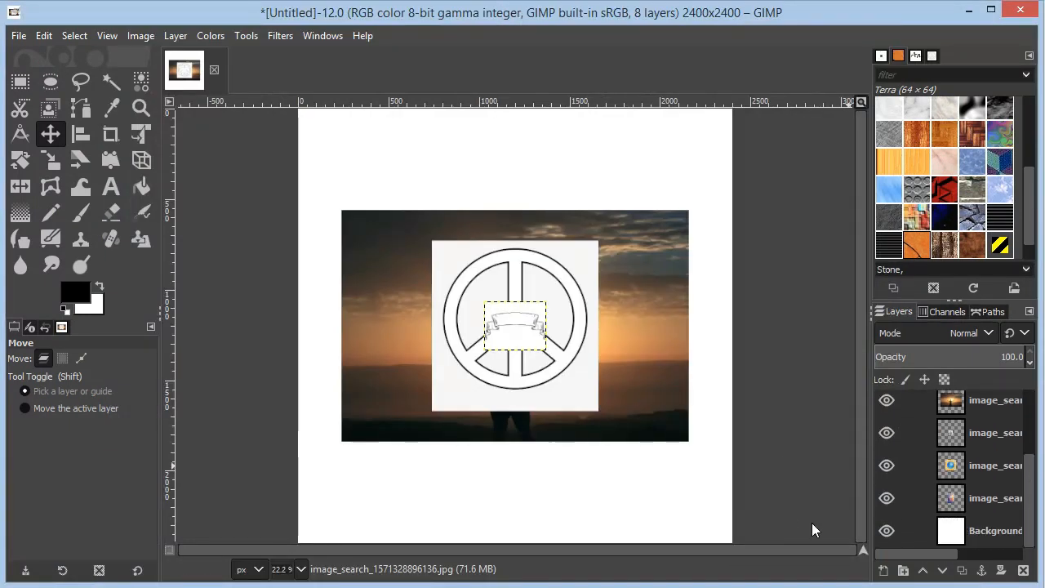
{"action": "left_click", "coordinate": [888, 531]}
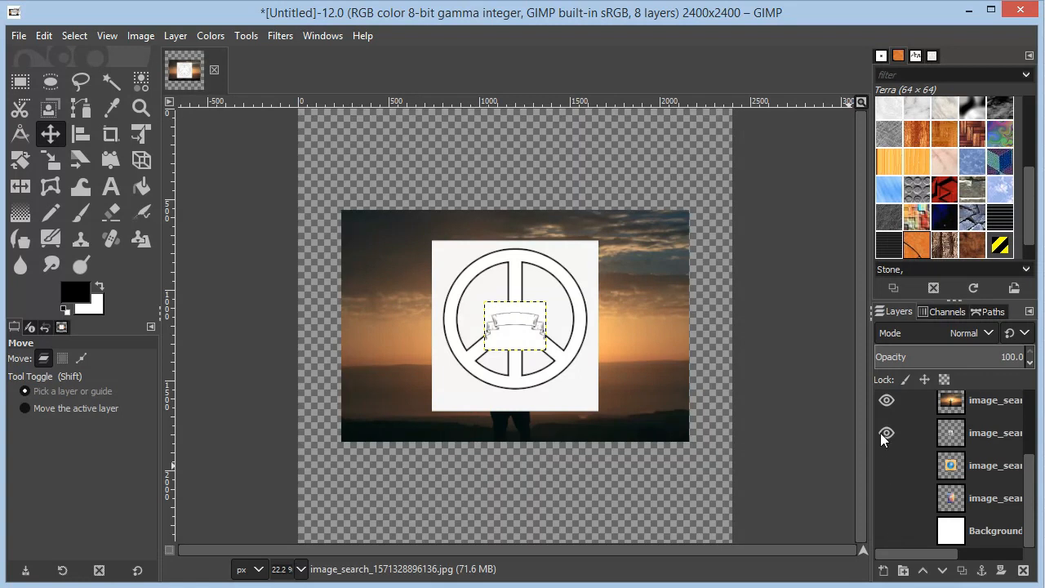
{"action": "left_click", "coordinate": [882, 401]}
{"action": "scroll", "coordinate": [883, 403], "scroll_direction": "up", "scroll_amount": 3}
{"action": "left_click", "coordinate": [887, 406]}
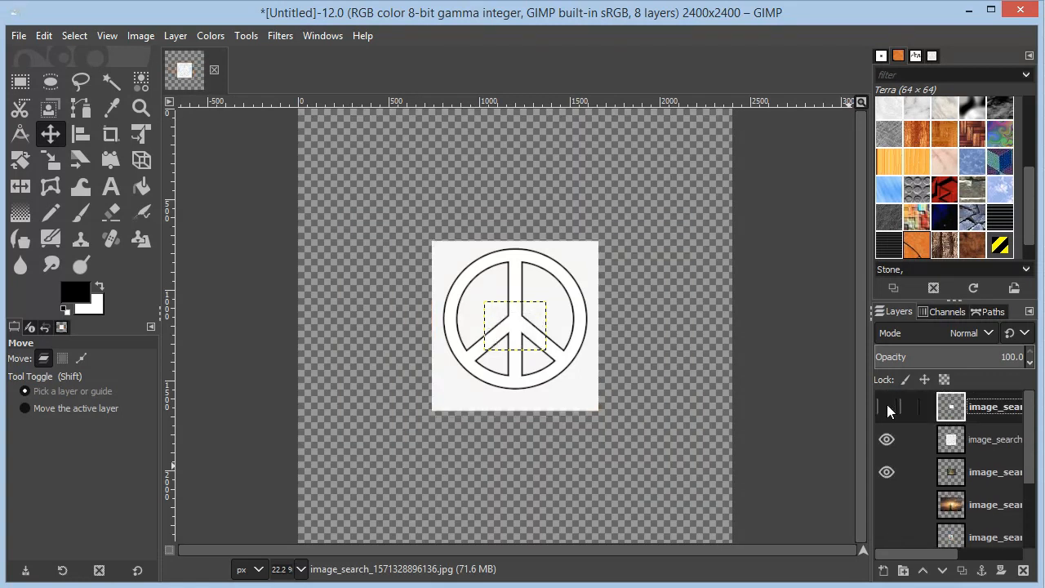
{"action": "left_click", "coordinate": [888, 438]}
{"action": "left_click", "coordinate": [886, 471]}
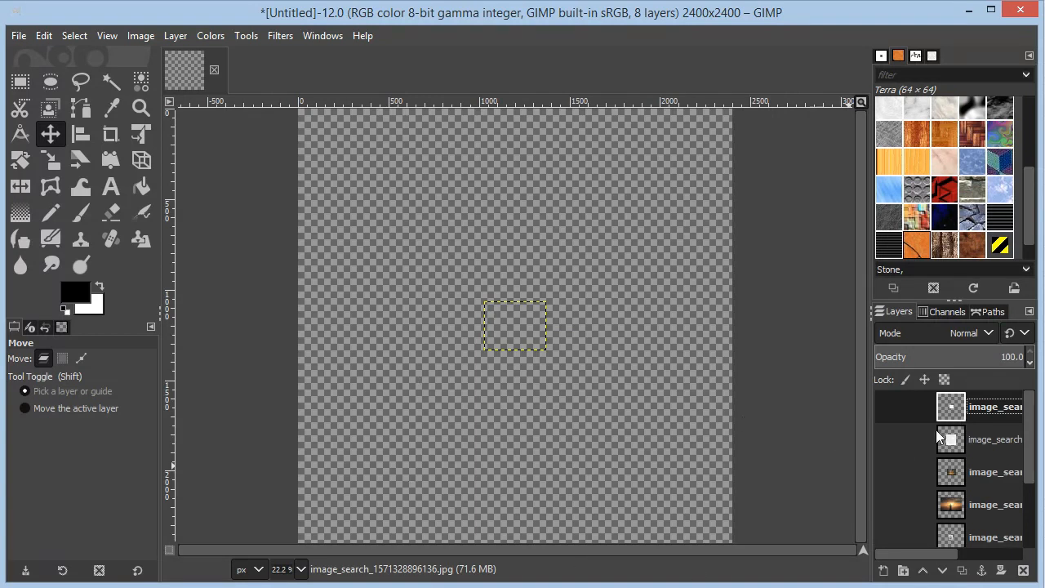
Show the peace symbol layer, scale it to about 1985 × 2028 px and centre it horizontally at the canvas's lower edge.
{"action": "left_click", "coordinate": [894, 439]}
{"action": "left_click", "coordinate": [526, 361]}
{"action": "left_click", "coordinate": [1013, 449]}
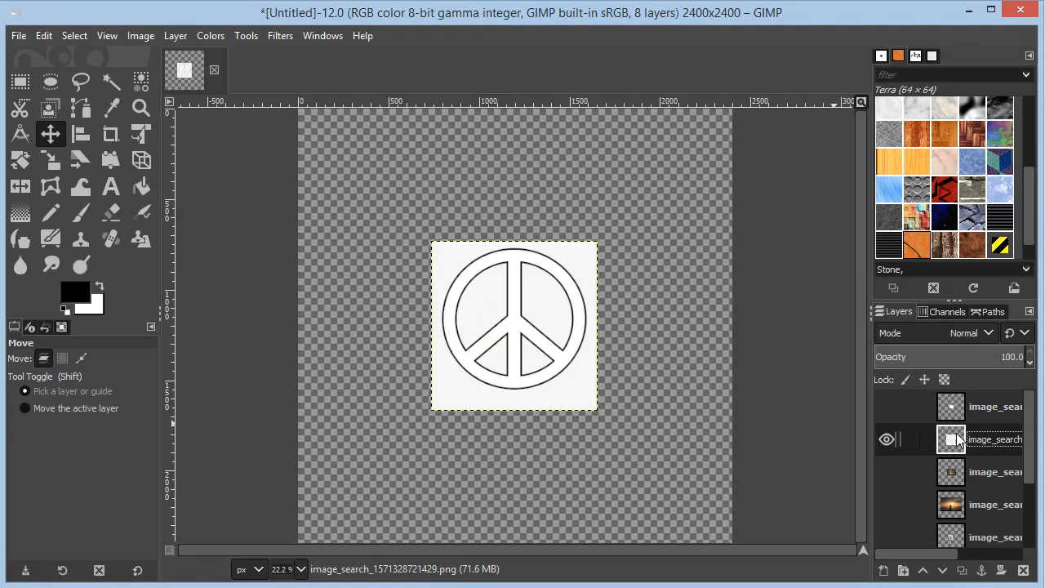
{"action": "key", "text": "shift+s"}
{"action": "left_click", "coordinate": [523, 348]}
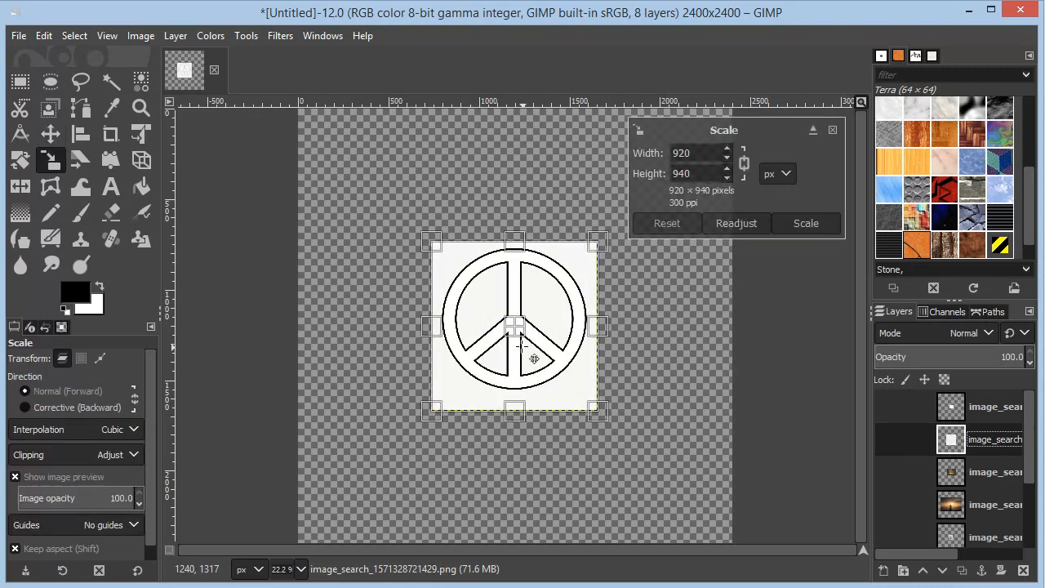
{"action": "left_click_drag", "start_coordinate": [621, 416], "coordinate": [747, 557]}
{"action": "left_click_drag", "start_coordinate": [424, 240], "coordinate": [316, 210]}
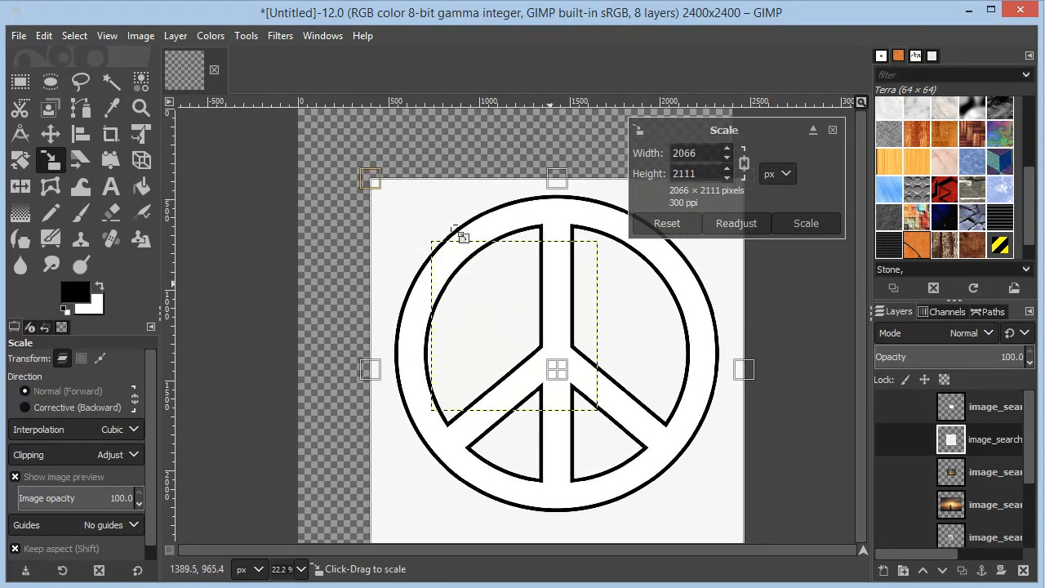
{"action": "left_click_drag", "start_coordinate": [377, 187], "coordinate": [383, 200]}
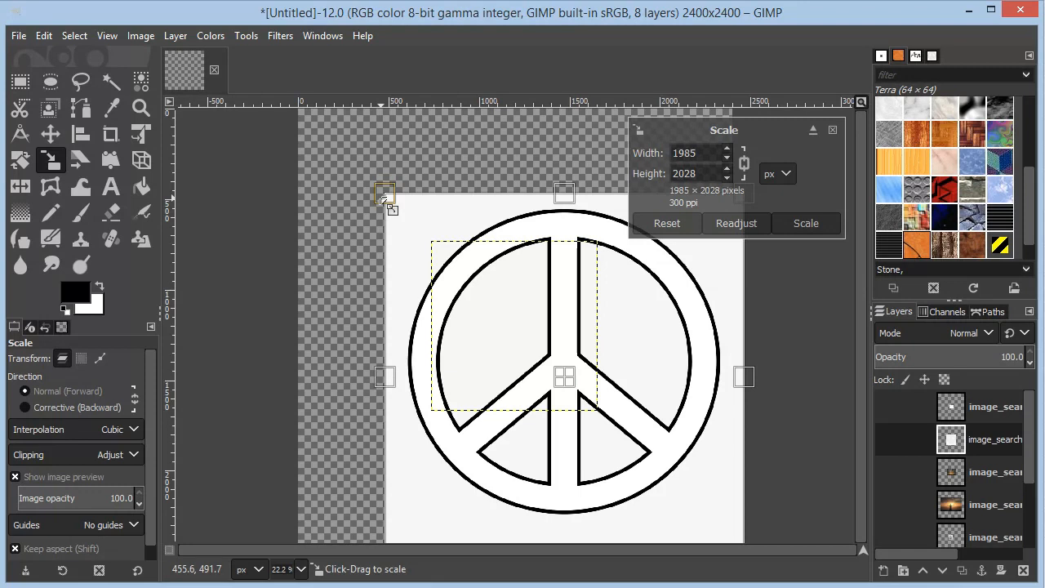
{"action": "key", "text": "Return"}
{"action": "key", "text": "m"}
{"action": "left_click_drag", "start_coordinate": [591, 336], "coordinate": [542, 355]}
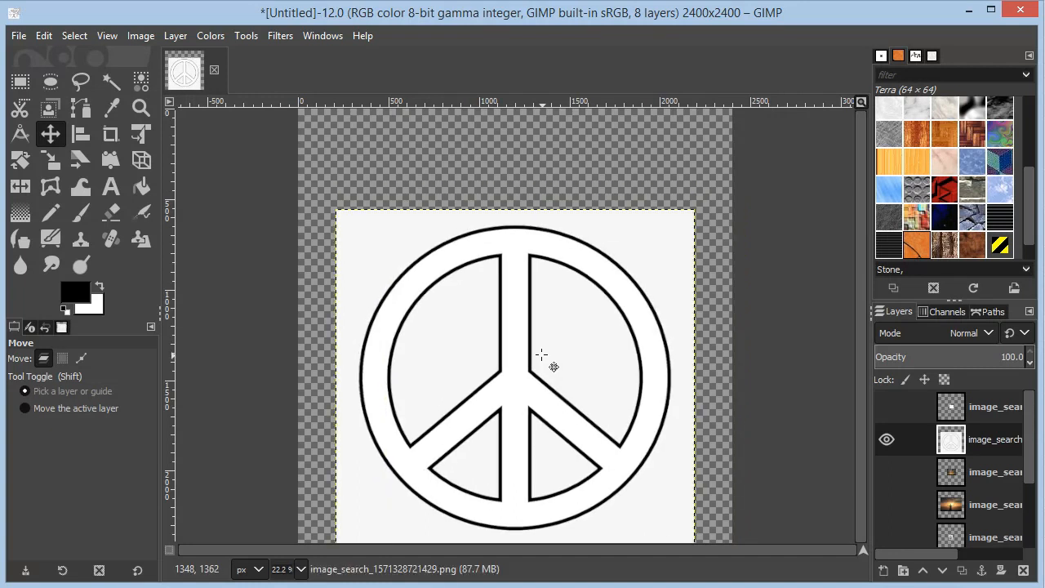
Delete the light grey areas inside and around the peace symbol with Fuzzy Select, leaving nothing selected.
{"action": "left_click", "coordinate": [115, 88]}
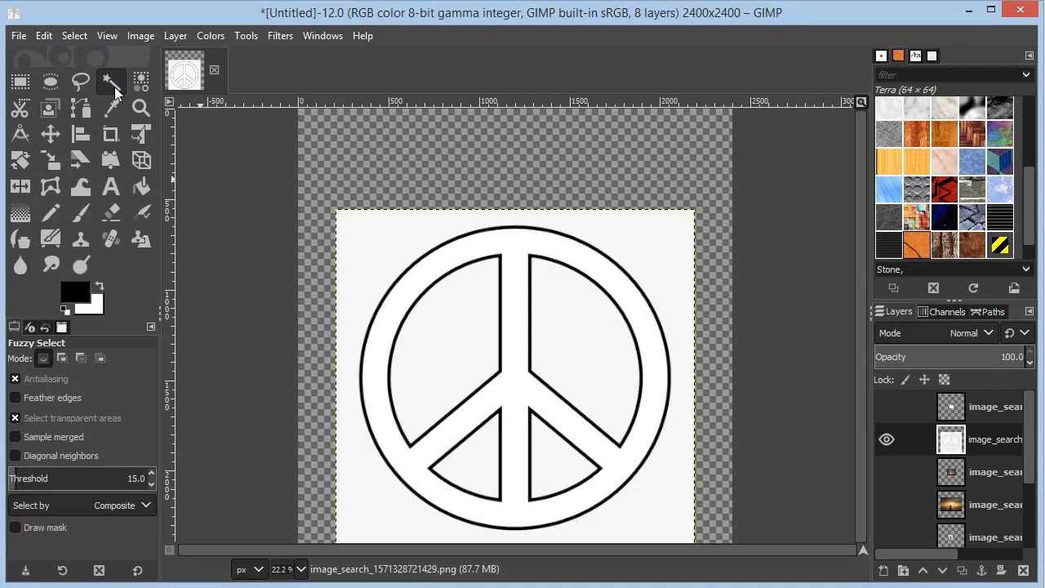
{"action": "left_click", "coordinate": [435, 334]}
{"action": "key", "text": "Delete"}
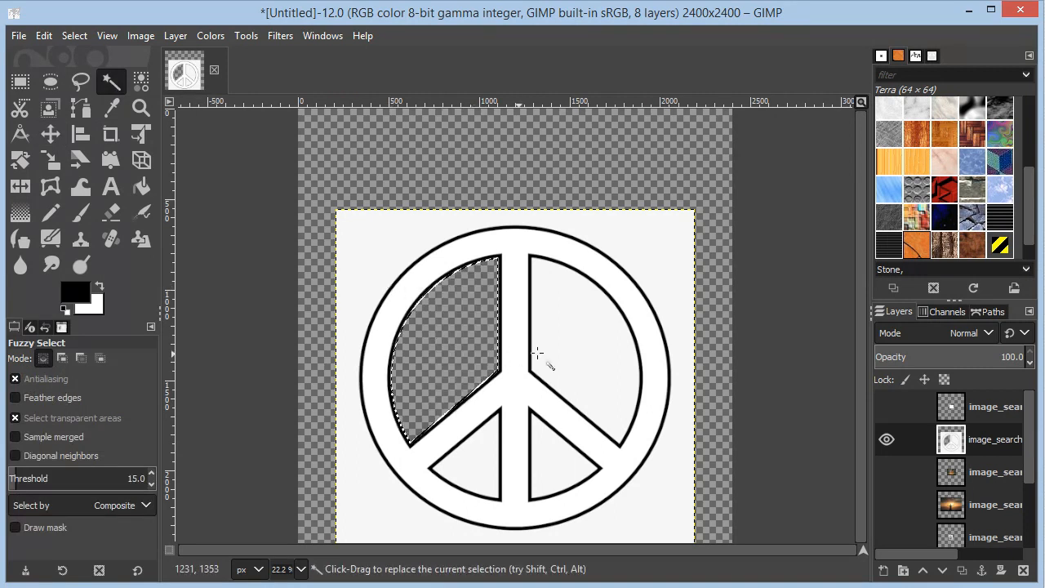
{"action": "left_click", "coordinate": [537, 354]}
{"action": "key", "text": "Delete"}
{"action": "left_click", "coordinate": [567, 457]}
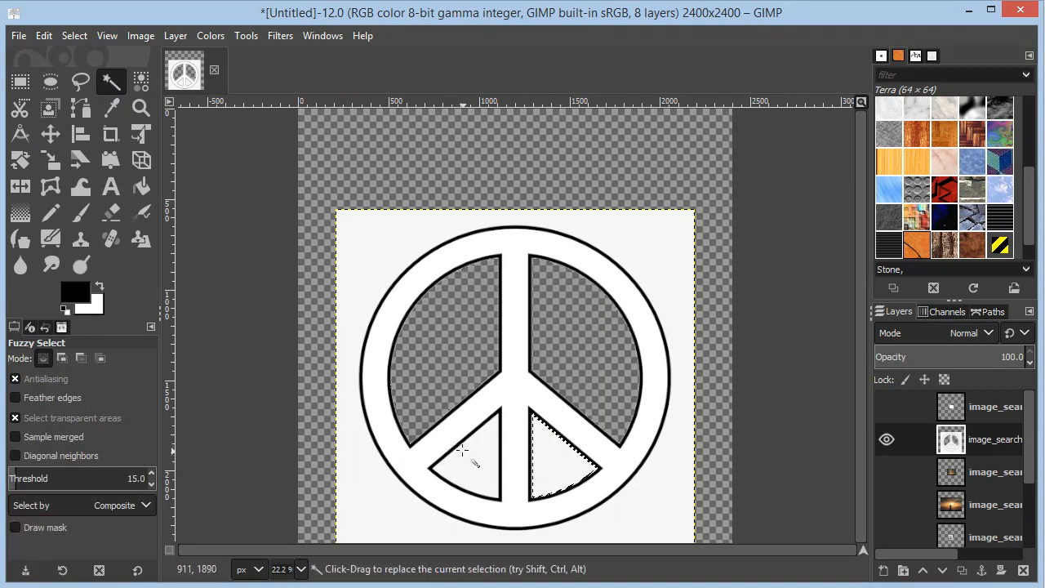
{"action": "key", "text": "Delete"}
{"action": "left_click", "coordinate": [473, 466]}
{"action": "key", "text": "Delete"}
{"action": "left_click", "coordinate": [644, 266]}
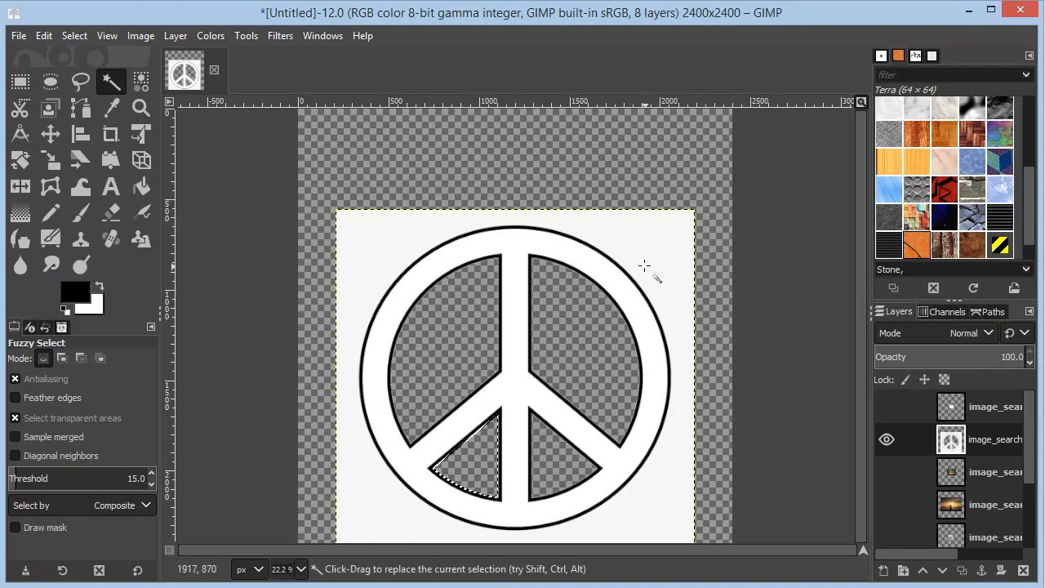
{"action": "key", "text": "Delete"}
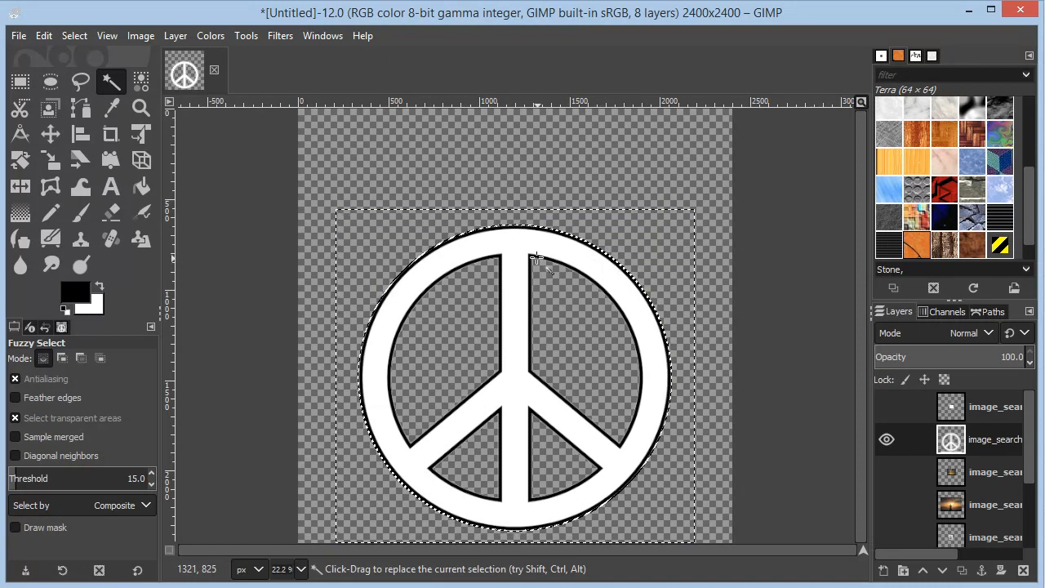
{"action": "key", "text": "shift+ctrl+a"}
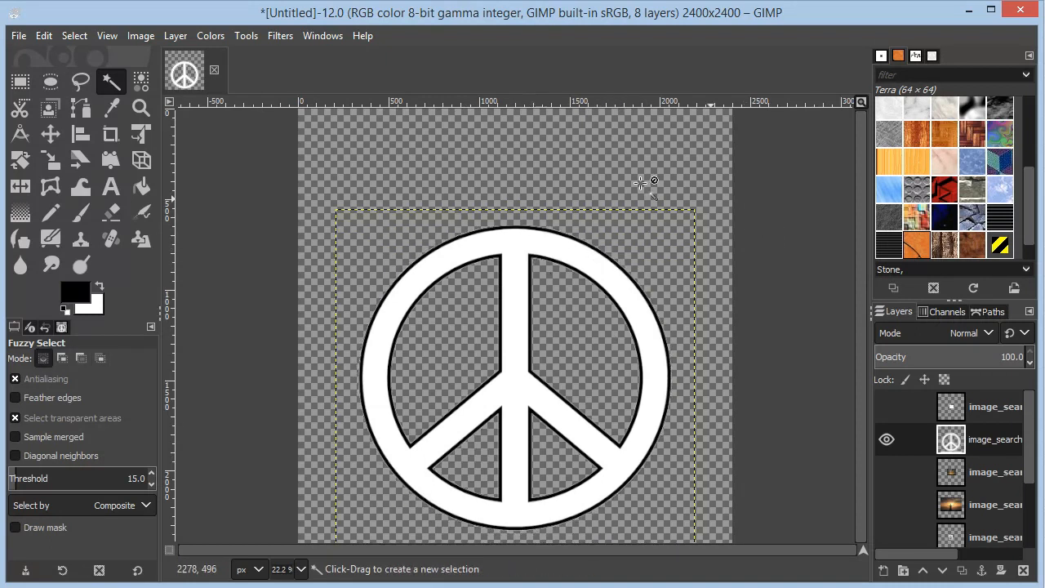
Show and activate the ribbon banner layer and hide the peace symbol layer.
{"action": "left_click", "coordinate": [889, 406]}
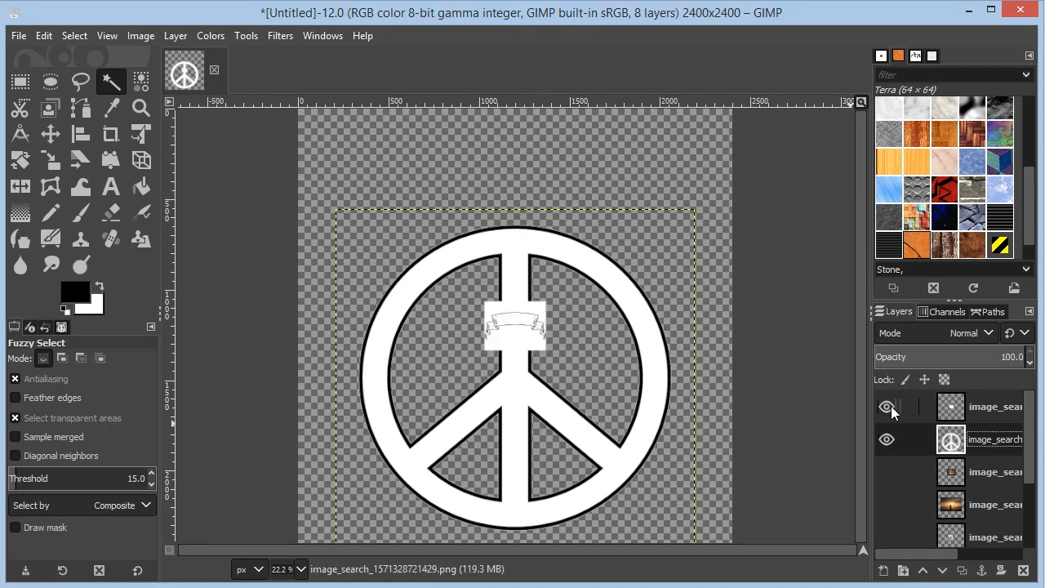
{"action": "left_click", "coordinate": [893, 441]}
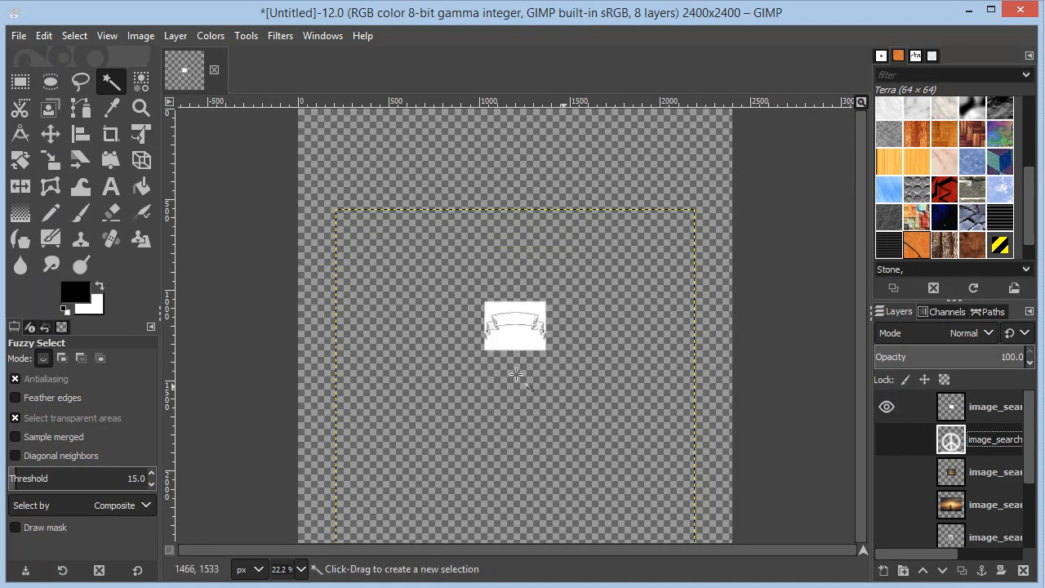
{"action": "left_click", "coordinate": [992, 400]}
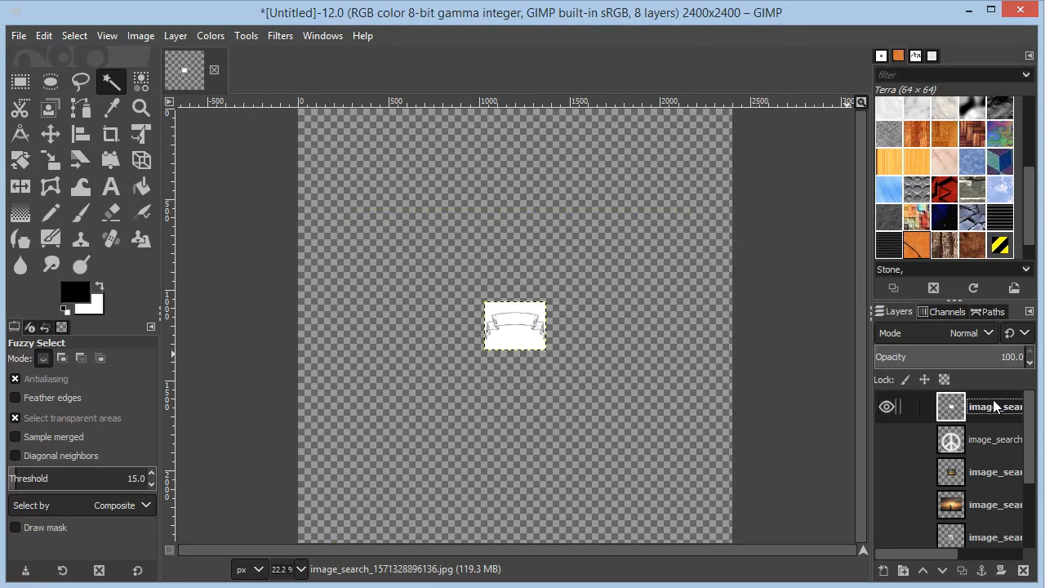
Scale the ribbon banner layer to about 2098 × 1666 px and move it to the top centre of the canvas.
{"action": "key", "text": "shift+s"}
{"action": "left_click", "coordinate": [558, 382]}
{"action": "left_click_drag", "start_coordinate": [561, 368], "coordinate": [795, 552]}
{"action": "left_click_drag", "start_coordinate": [481, 306], "coordinate": [354, 310]}
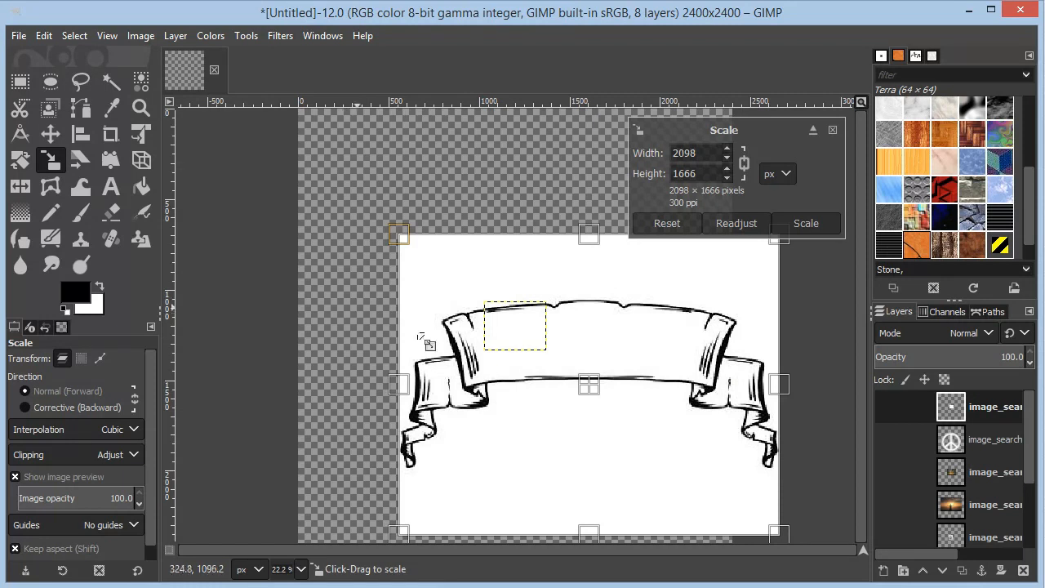
{"action": "key", "text": "Return"}
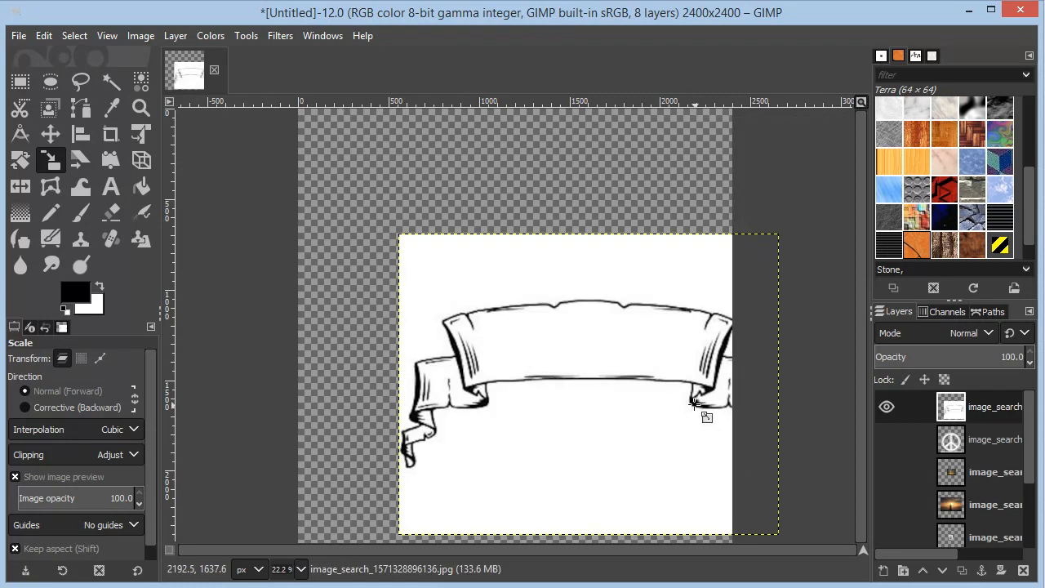
{"action": "key", "text": "m"}
{"action": "left_click_drag", "start_coordinate": [661, 381], "coordinate": [590, 193]}
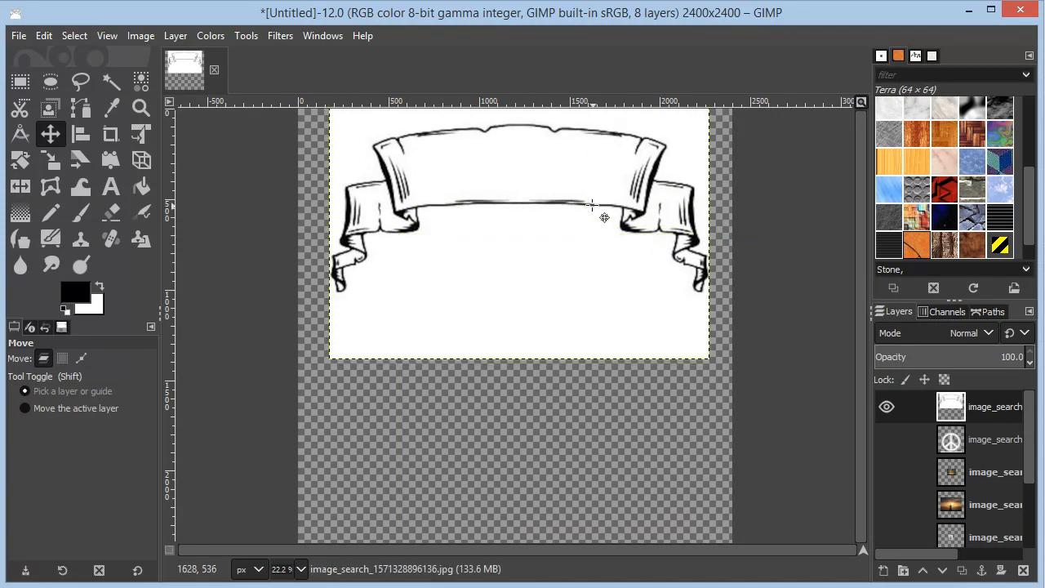
Delete the white background around the ribbon banner with Fuzzy Select and clear the selection.
{"action": "left_click", "coordinate": [112, 81]}
{"action": "left_click", "coordinate": [572, 265]}
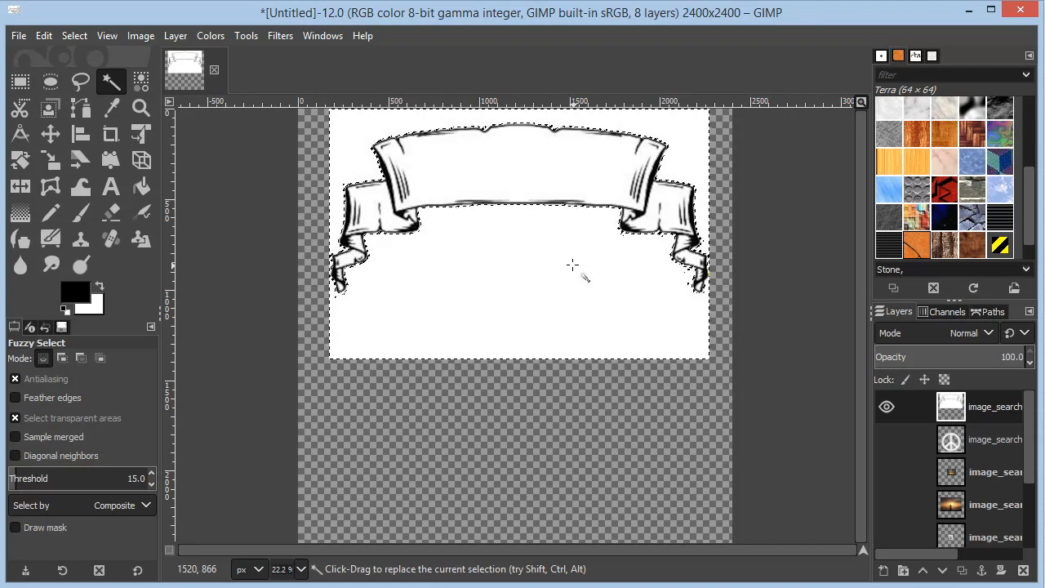
{"action": "key", "text": "Delete"}
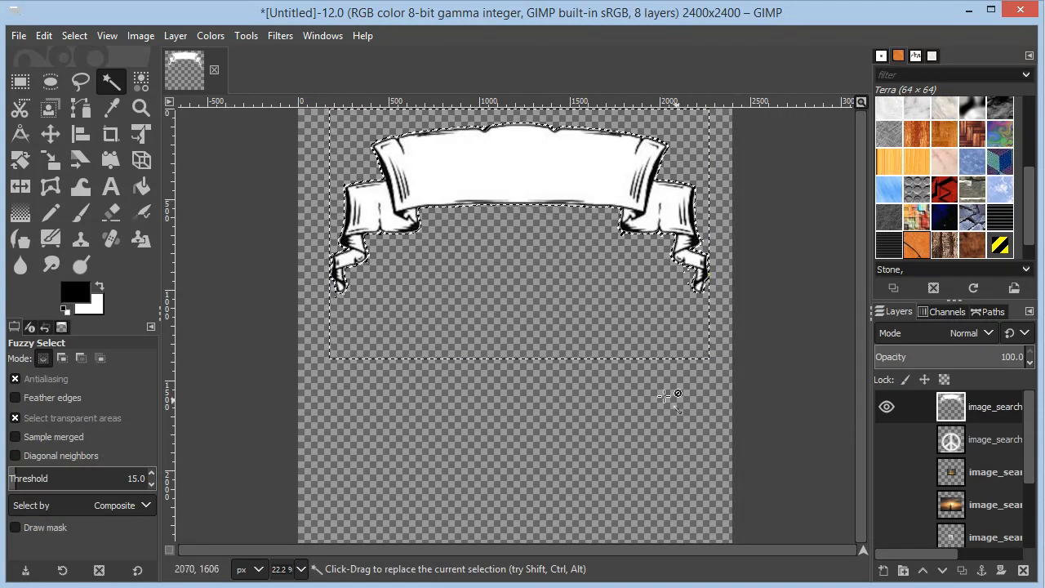
{"action": "key", "text": "ctrl+shift+a"}
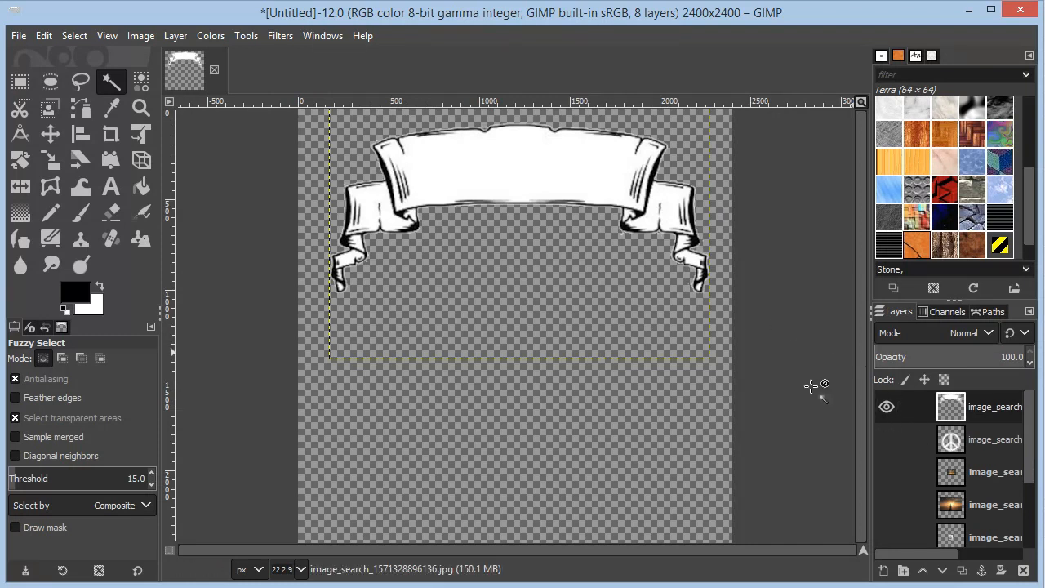
Sharpen the ribbon banner layer with Sharpen (Unsharp Mask), using split view, a radius of about 58.7 and an amount of about 1.97.
{"action": "left_click", "coordinate": [268, 37]}
{"action": "mouse_move", "coordinate": [321, 143]}
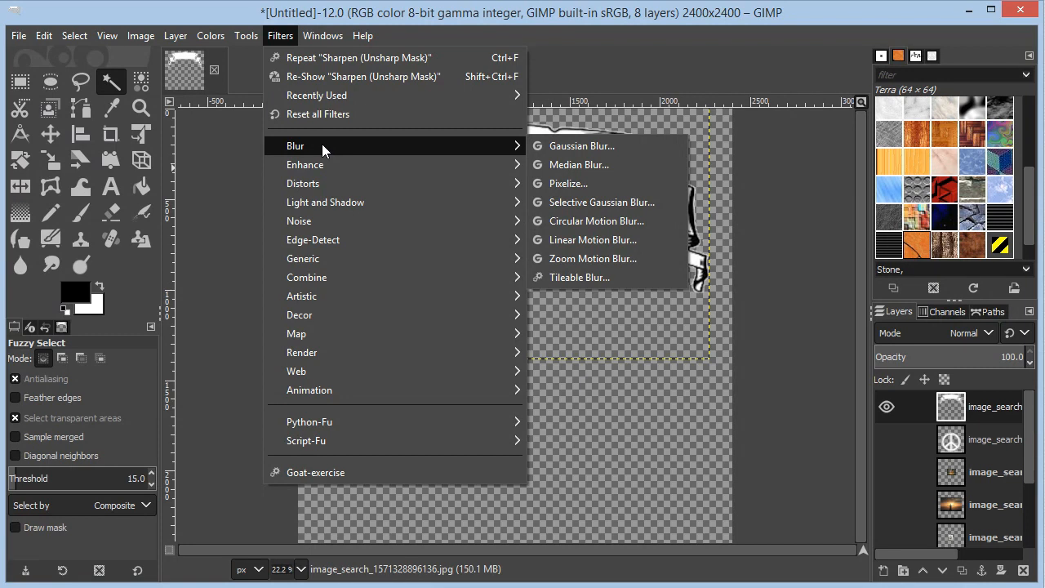
{"action": "mouse_move", "coordinate": [322, 175]}
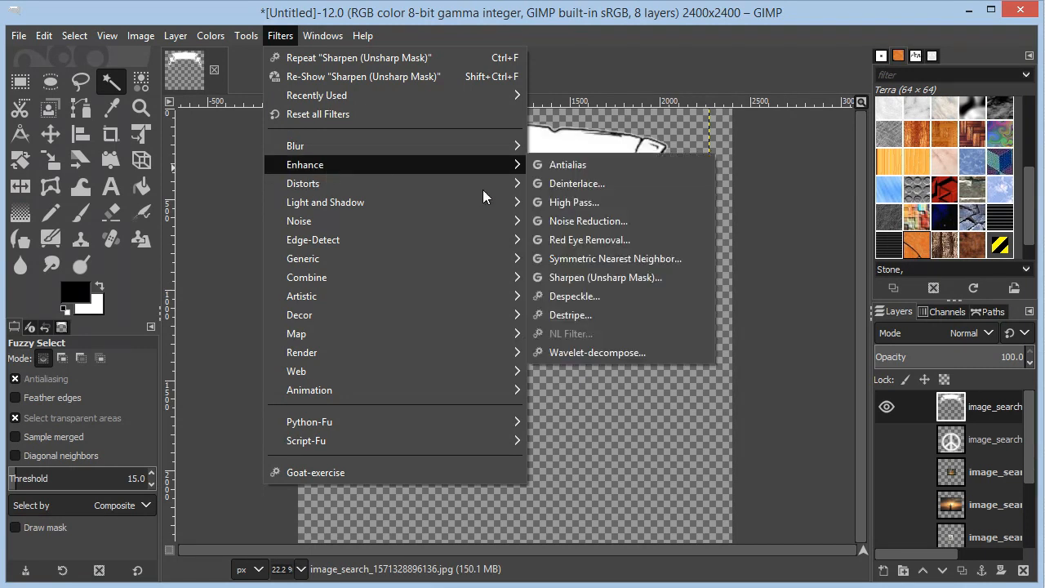
{"action": "left_click", "coordinate": [595, 276]}
{"action": "left_click", "coordinate": [650, 494]}
{"action": "left_click_drag", "start_coordinate": [524, 380], "coordinate": [486, 377]}
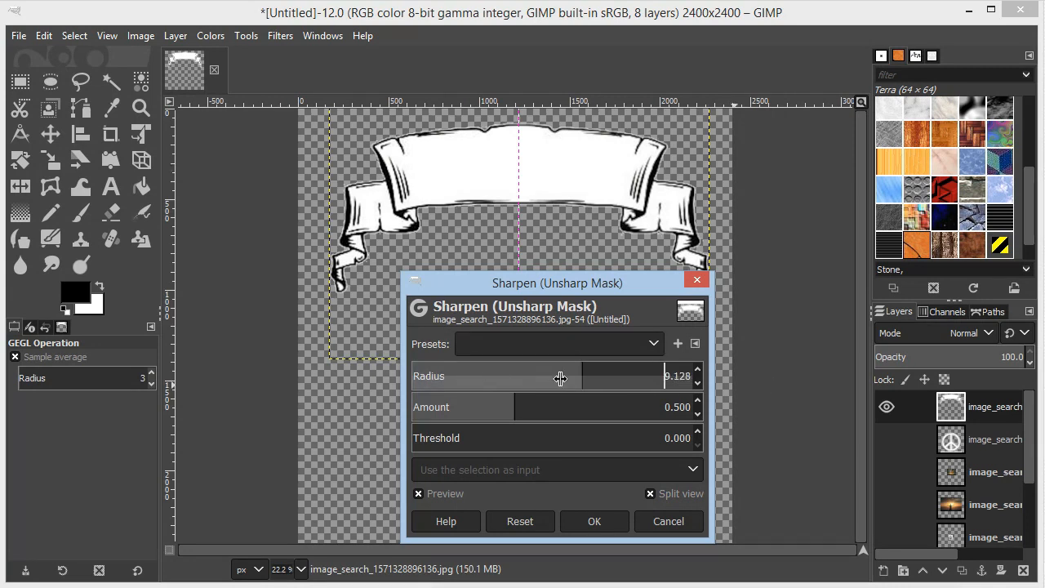
{"action": "left_click_drag", "start_coordinate": [588, 381], "coordinate": [729, 371]}
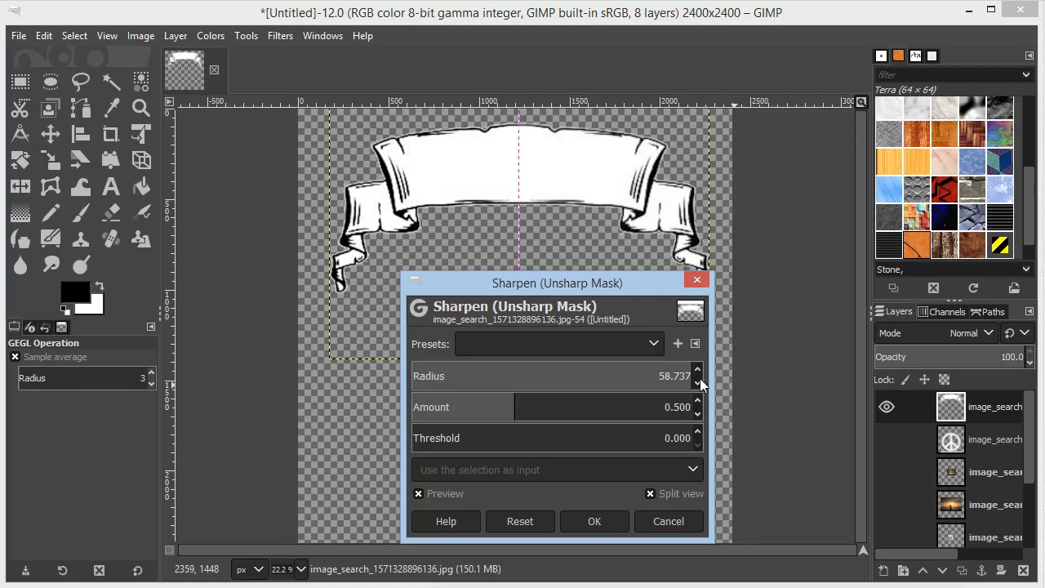
{"action": "left_click_drag", "start_coordinate": [653, 406], "coordinate": [810, 406]}
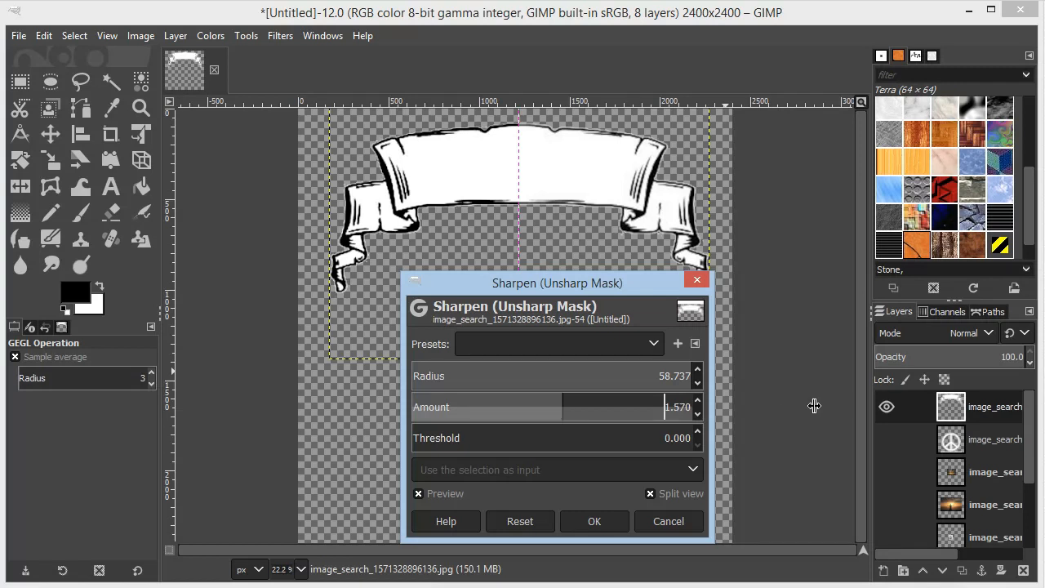
{"action": "left_click_drag", "start_coordinate": [553, 406], "coordinate": [661, 407]}
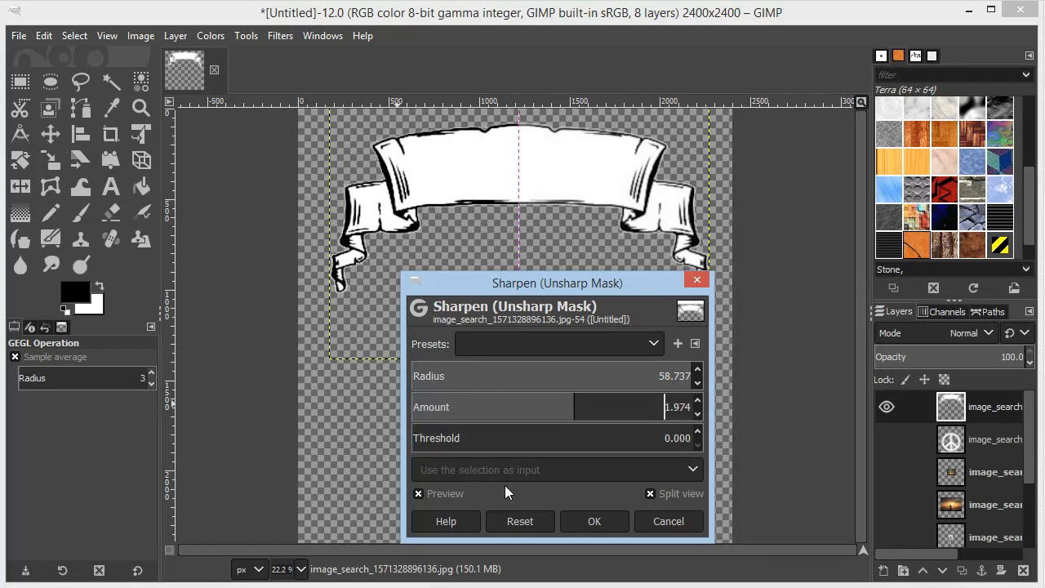
{"action": "left_click", "coordinate": [595, 515]}
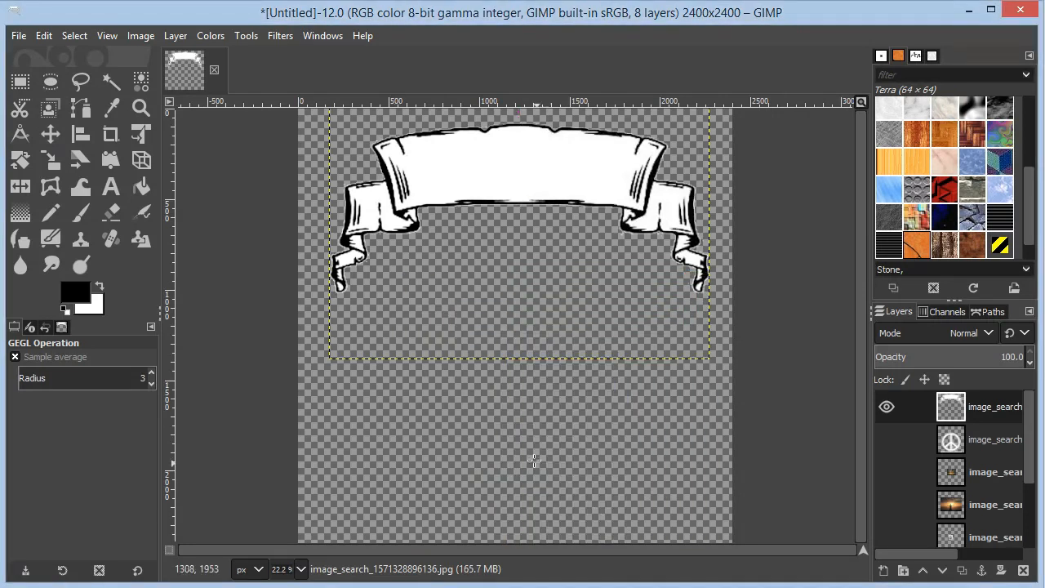
Show the peace symbol layer and move the ribbon banner slightly so it is centred above the symbol.
{"action": "left_click", "coordinate": [901, 438]}
{"action": "left_click", "coordinate": [888, 440]}
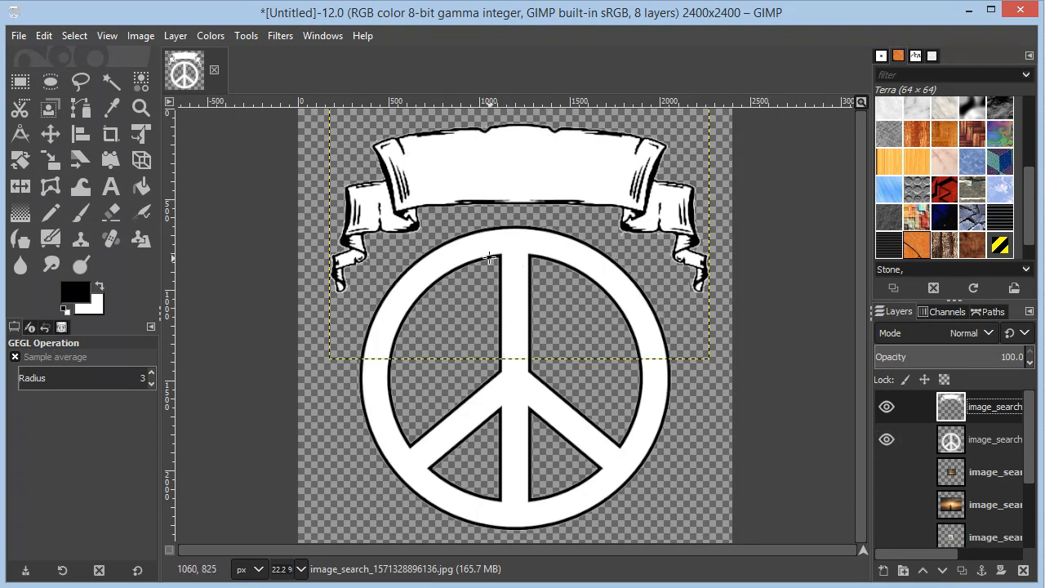
{"action": "key", "text": "m"}
{"action": "left_click_drag", "start_coordinate": [545, 179], "coordinate": [537, 180]}
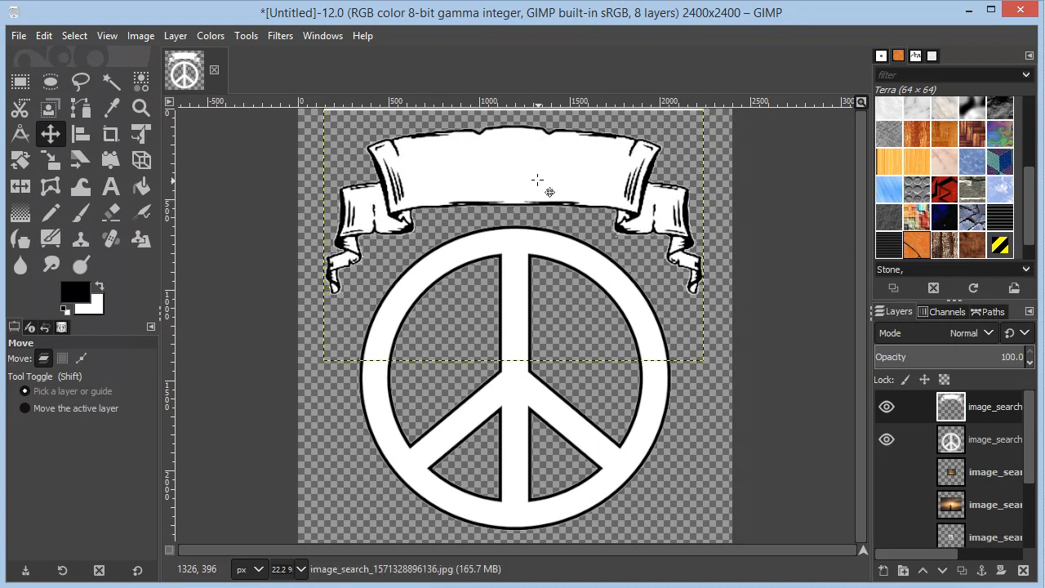
{"action": "left_click", "coordinate": [562, 414]}
Scale the peace symbol layer to about 2053 × 2097 px and move it so it is centred under the ribbon banner.
{"action": "left_click", "coordinate": [1006, 442]}
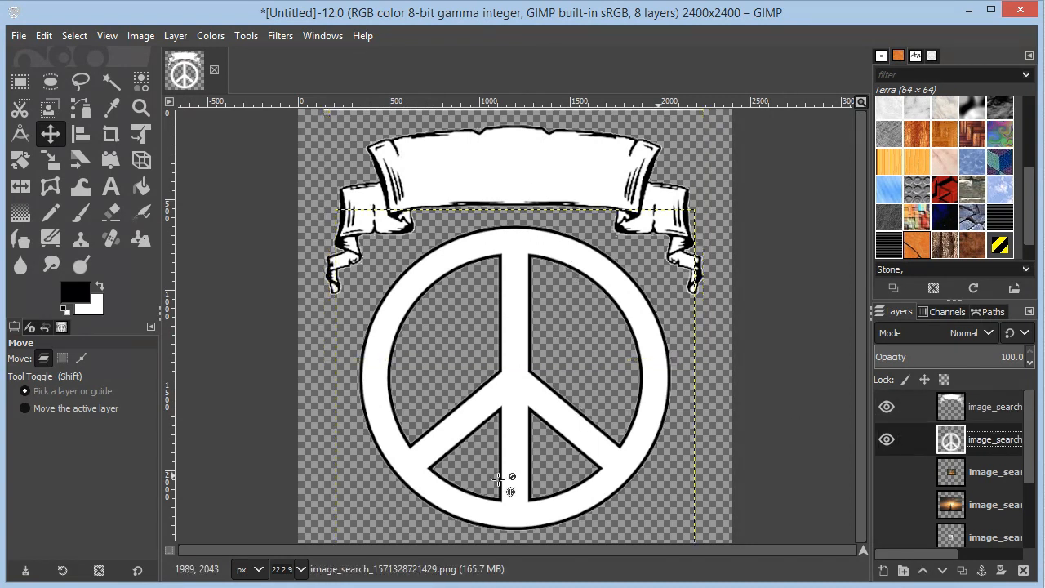
{"action": "key", "text": "shift+s"}
{"action": "left_click", "coordinate": [501, 408]}
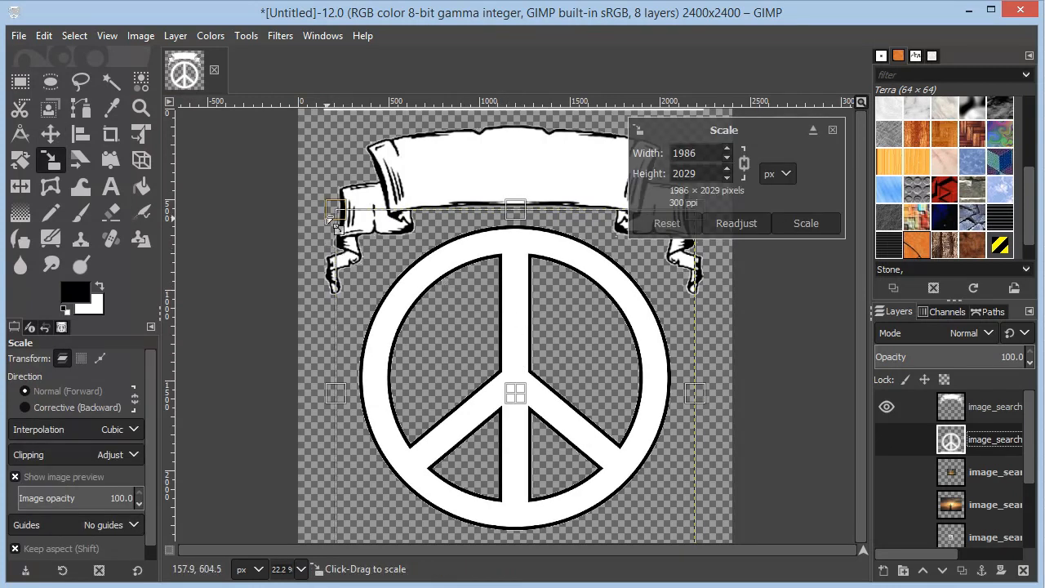
{"action": "mouse_move", "coordinate": [334, 214]}
{"action": "left_mouse_down"}
{"action": "mouse_move", "coordinate": [323, 208]}
{"action": "mouse_move", "coordinate": [314, 220]}
{"action": "left_mouse_up"}
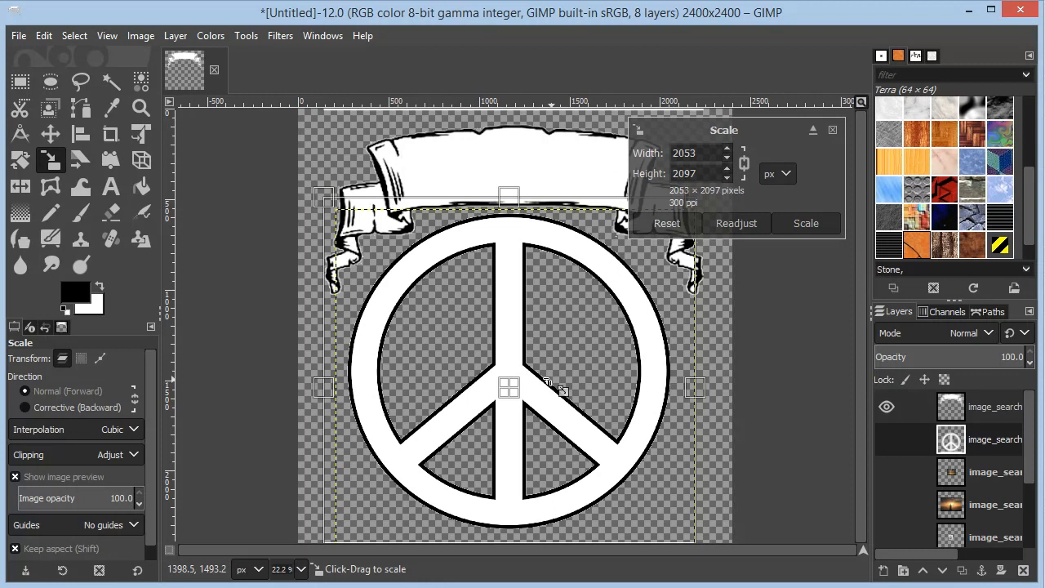
{"action": "key", "text": "Return"}
{"action": "key", "text": "m"}
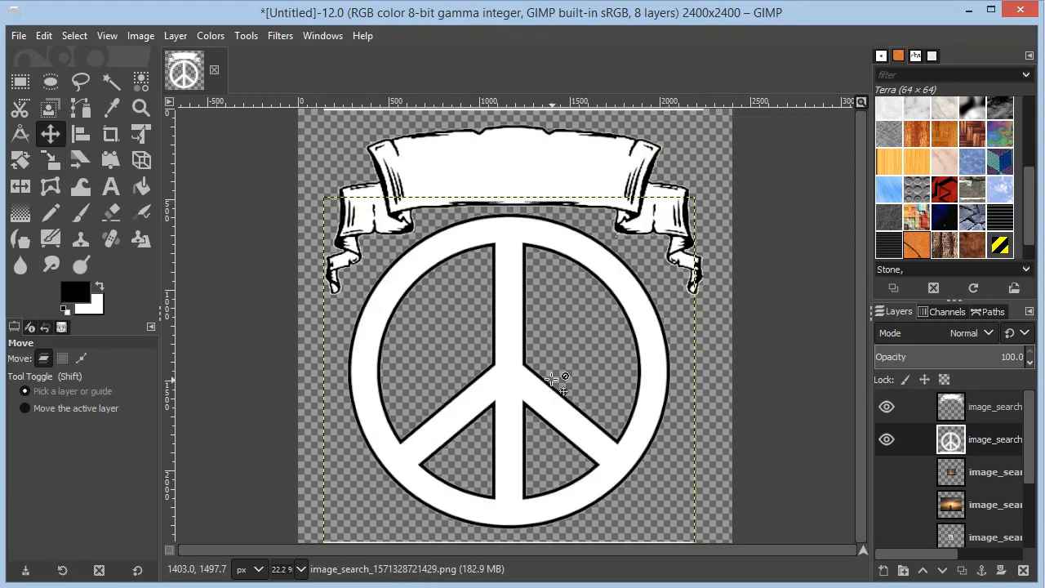
{"action": "mouse_move", "coordinate": [523, 369]}
{"action": "left_mouse_down"}
{"action": "mouse_move", "coordinate": [511, 381]}
{"action": "mouse_move", "coordinate": [529, 364]}
{"action": "left_mouse_up"}
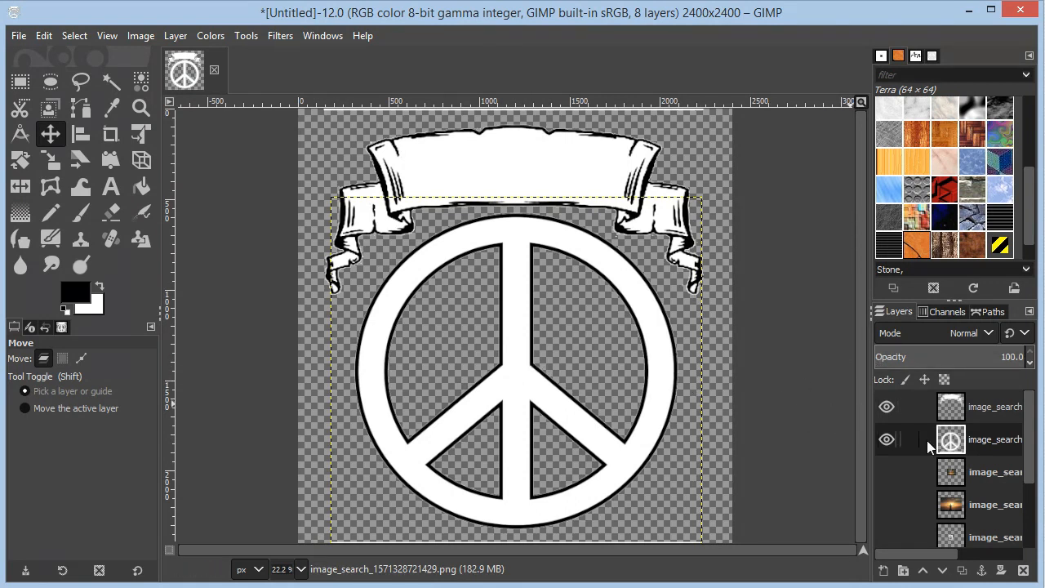
Show and activate the meditating monk picture layer and move it toward the left half of the peace symbol.
{"action": "left_click", "coordinate": [887, 472]}
{"action": "left_click", "coordinate": [887, 472]}
{"action": "left_click", "coordinate": [887, 472]}
{"action": "left_click", "coordinate": [975, 472]}
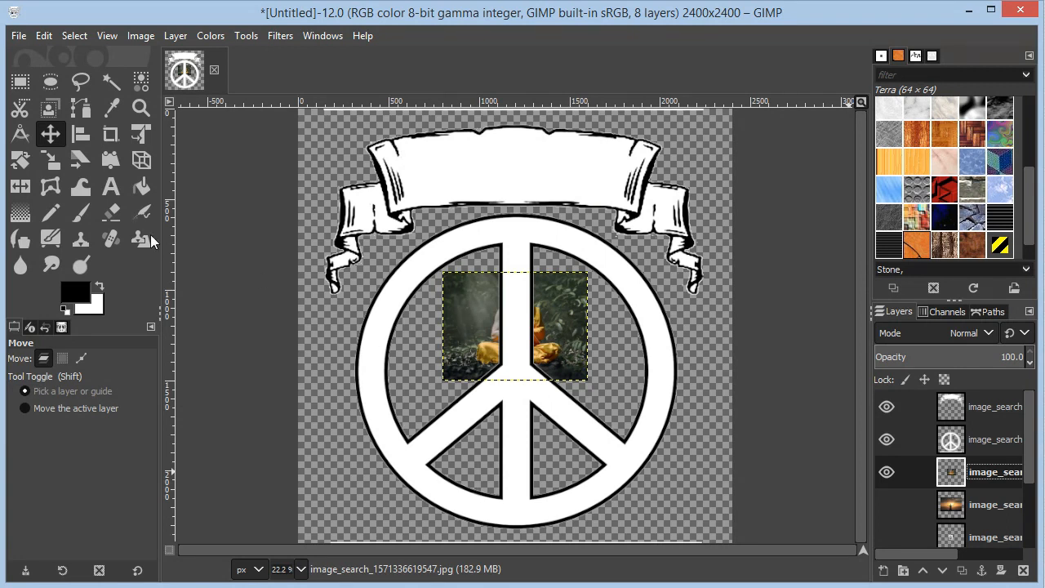
{"action": "left_click_drag", "start_coordinate": [556, 335], "coordinate": [488, 355]}
Scale the monk picture to about 1331 × 998 px and move it behind the upper-left opening of the peace symbol.
{"action": "key", "text": "shift+s"}
{"action": "left_click", "coordinate": [489, 354]}
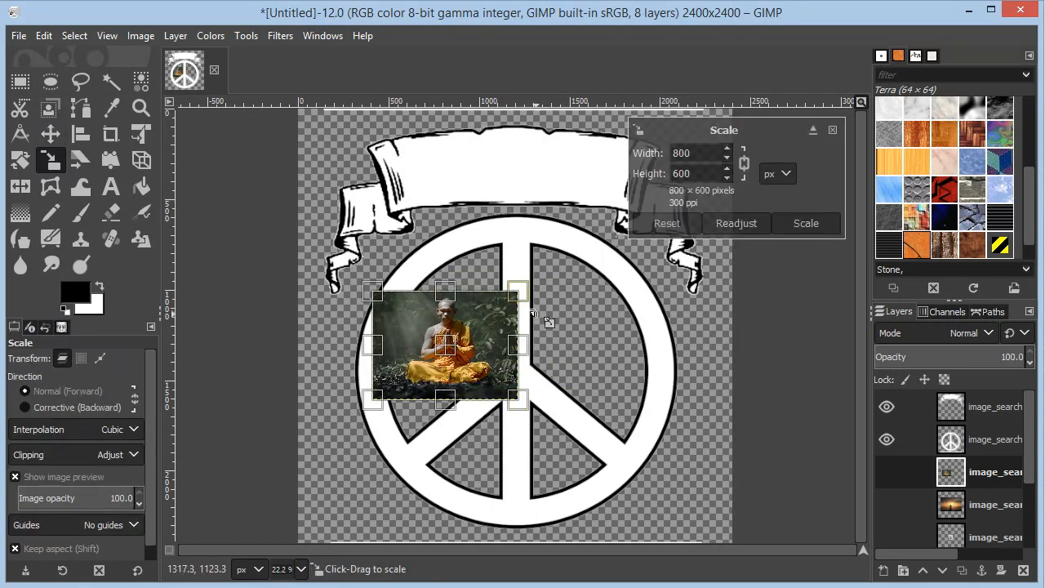
{"action": "left_click_drag", "start_coordinate": [541, 308], "coordinate": [563, 290]}
{"action": "left_click_drag", "start_coordinate": [374, 400], "coordinate": [342, 416]}
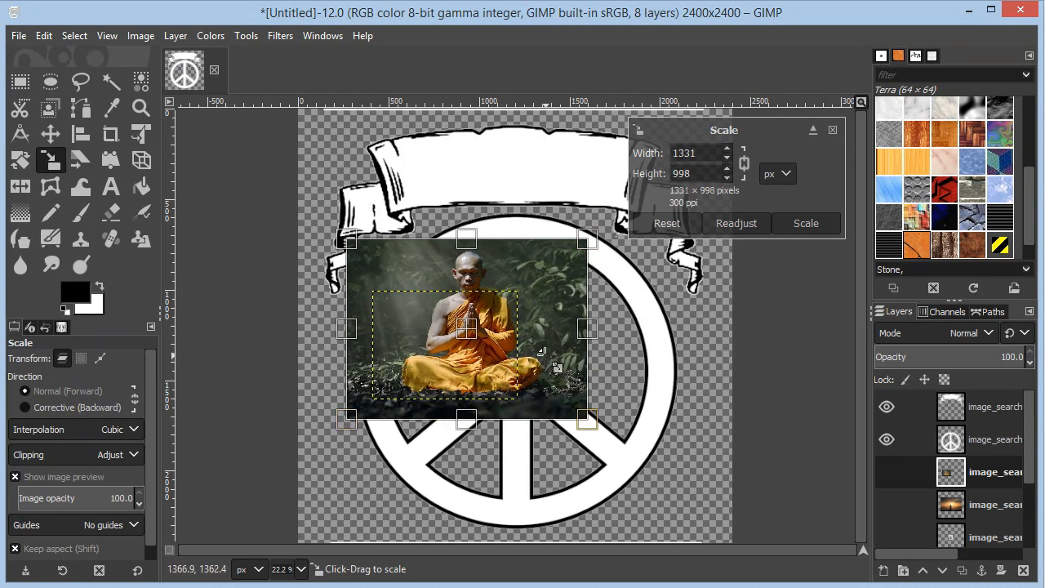
{"action": "key", "text": "Return"}
{"action": "key", "text": "m"}
{"action": "left_click_drag", "start_coordinate": [545, 351], "coordinate": [528, 371]}
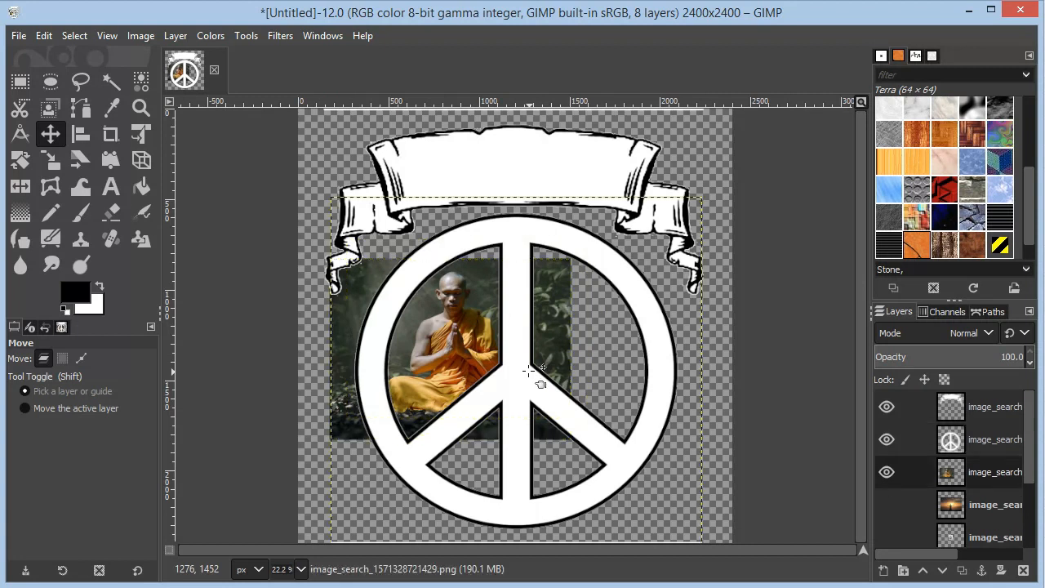
Enlarge the monk picture to about 1461 × 1096 px so it covers the symbol's upper-left opening.
{"action": "key", "text": "shift+s"}
{"action": "left_click", "coordinate": [535, 374]}
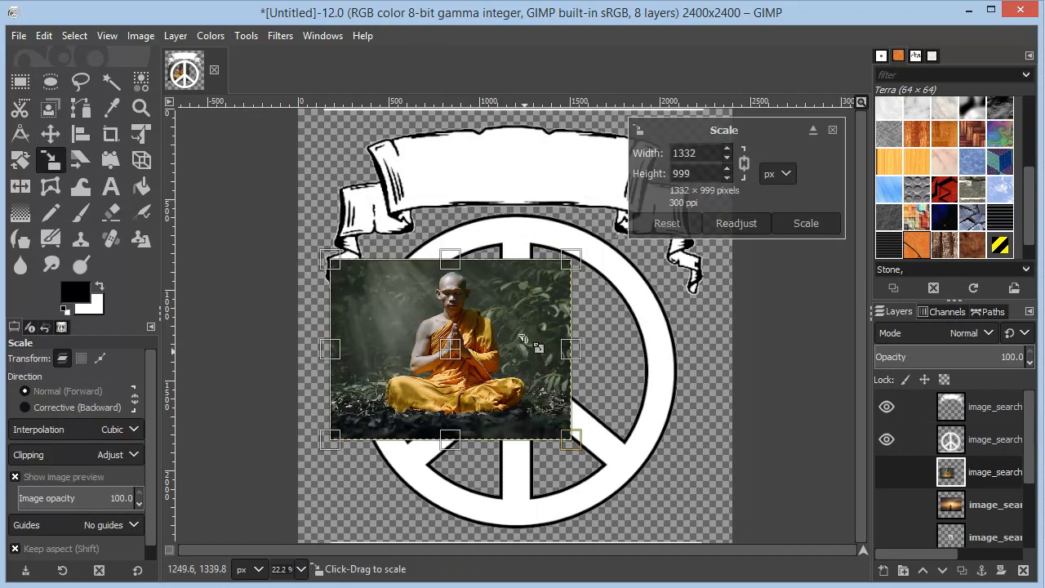
{"action": "mouse_move", "coordinate": [570, 263]}
{"action": "left_mouse_down"}
{"action": "mouse_move", "coordinate": [609, 249]}
{"action": "mouse_move", "coordinate": [572, 245]}
{"action": "left_mouse_up"}
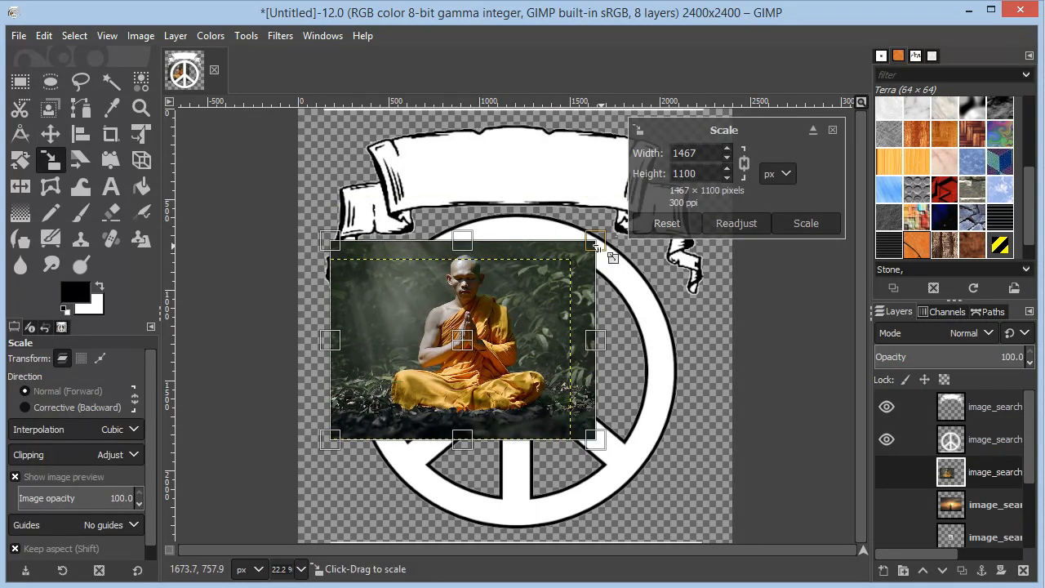
{"action": "left_click_drag", "start_coordinate": [567, 292], "coordinate": [567, 290]}
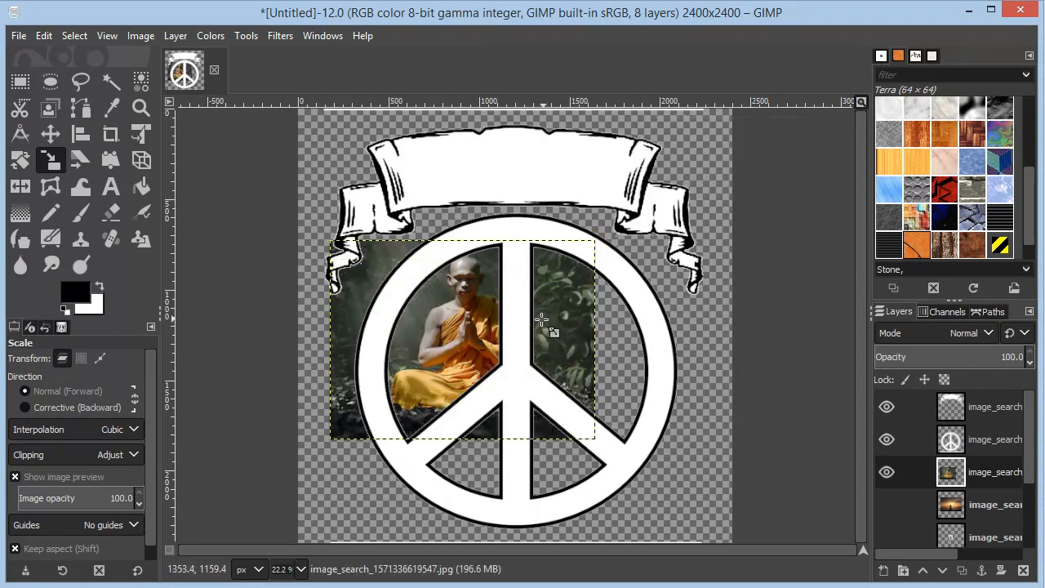
{"action": "left_click_drag", "start_coordinate": [535, 330], "coordinate": [535, 333]}
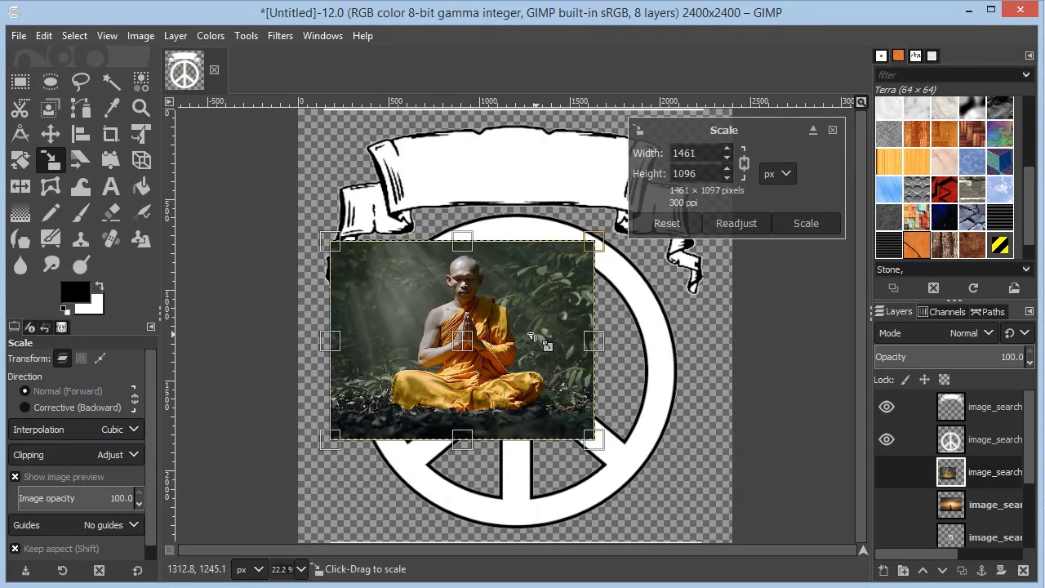
{"action": "key", "text": "Return"}
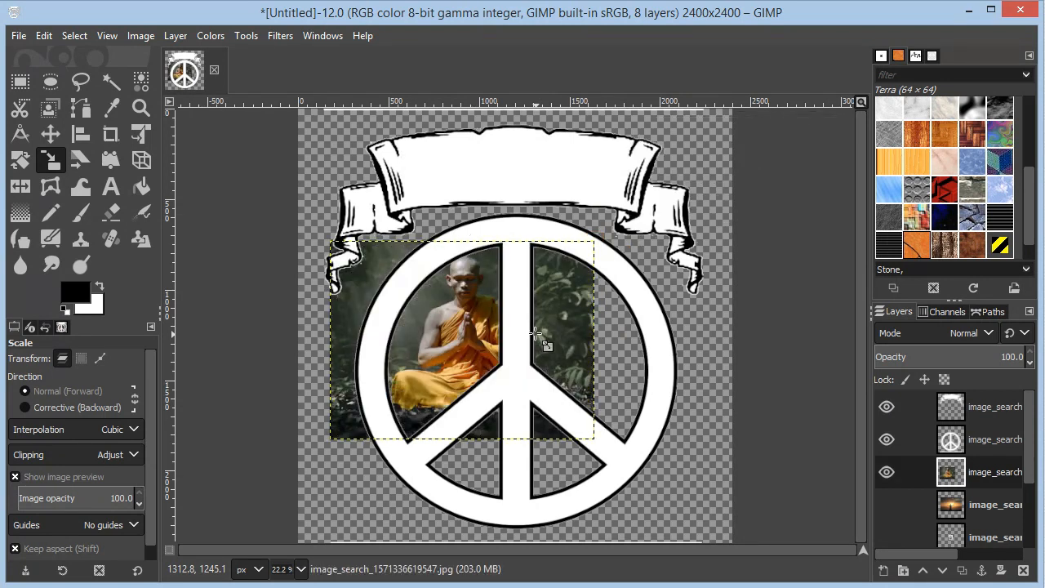
Move the monk picture slightly so the monk is centred in the upper-left opening, leaving the peace symbol in place.
{"action": "key", "text": "m"}
{"action": "left_click_drag", "start_coordinate": [510, 332], "coordinate": [512, 331]}
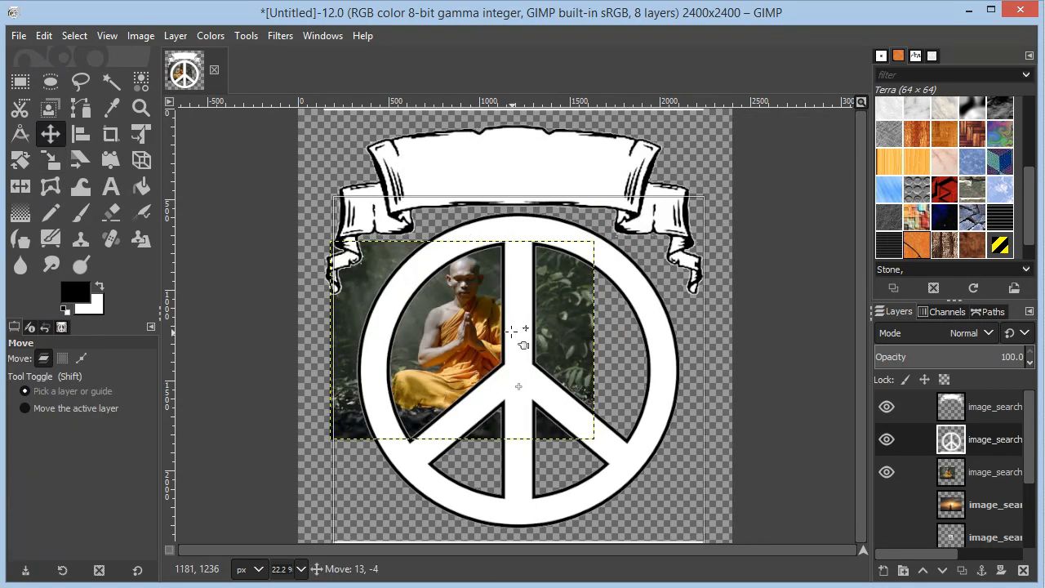
{"action": "key", "text": "Page_Down"}
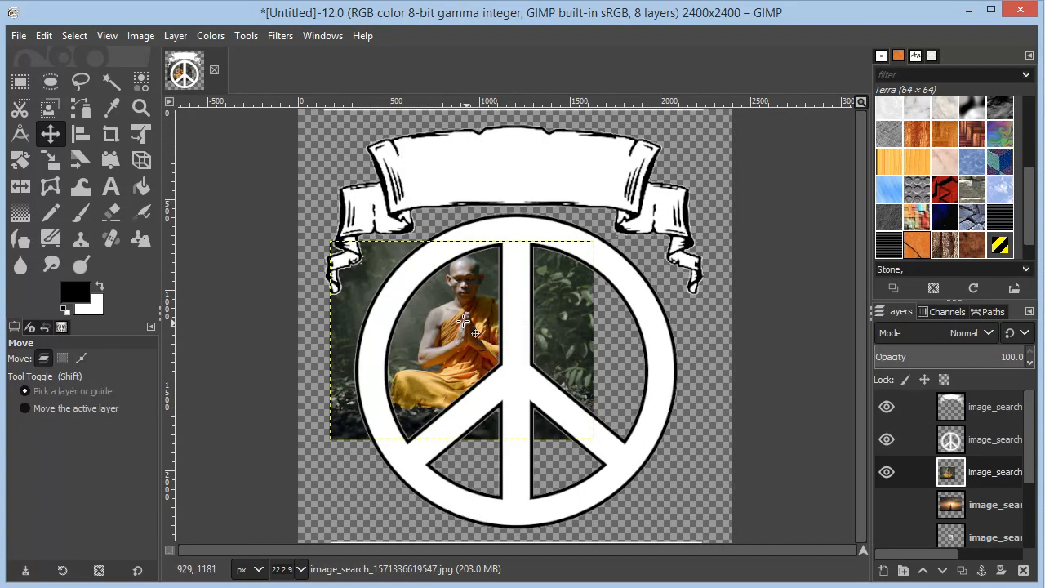
{"action": "left_click_drag", "start_coordinate": [464, 321], "coordinate": [469, 324]}
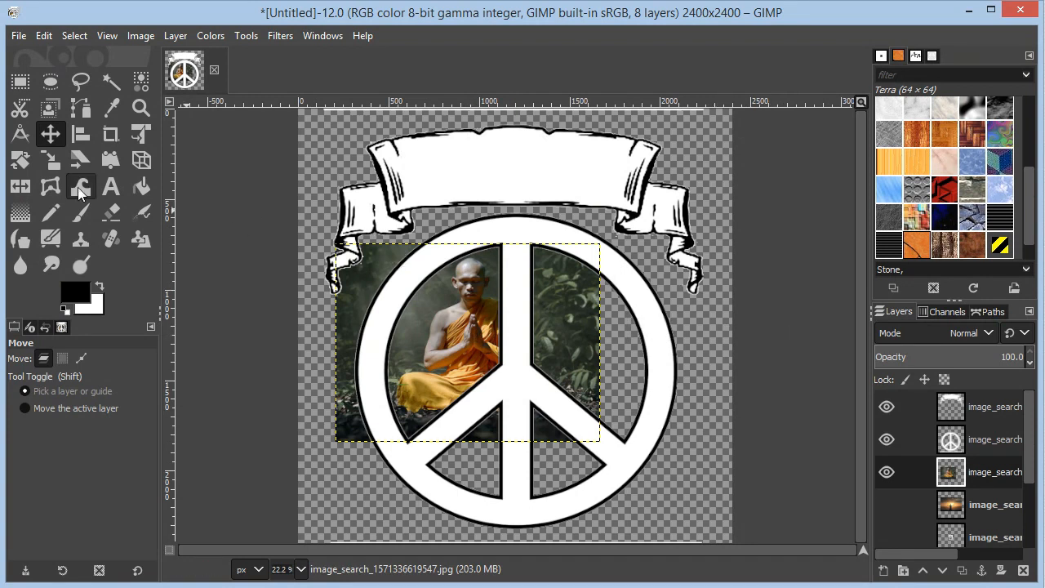
Outline the symbol's upper-left opening with Free Select, invert the selection and delete the rest of the monk picture.
{"action": "left_click", "coordinate": [86, 87]}
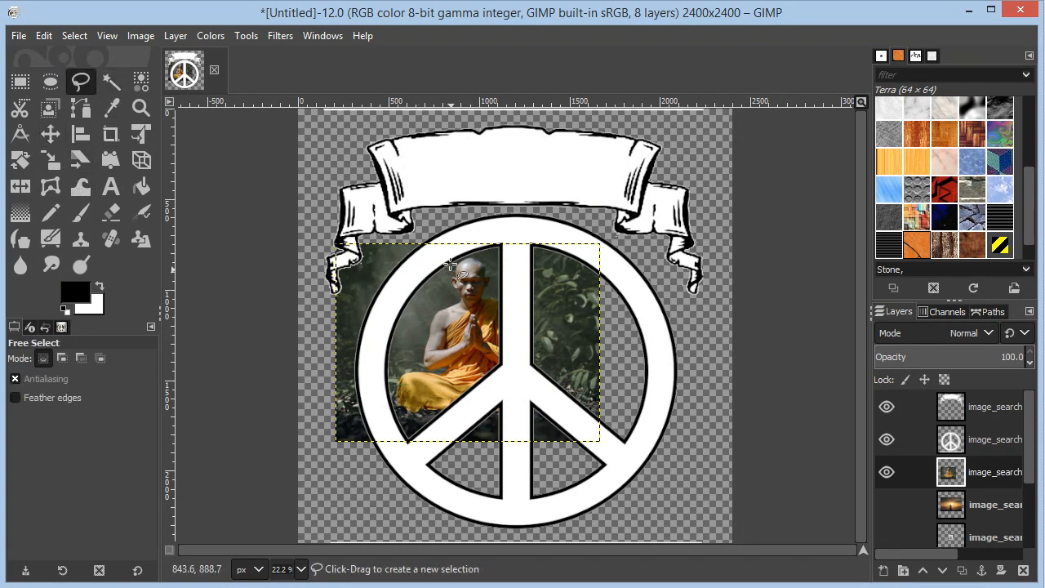
{"action": "mouse_move", "coordinate": [439, 242]}
{"action": "left_mouse_down"}
{"action": "mouse_move", "coordinate": [384, 289]}
{"action": "mouse_move", "coordinate": [364, 392]}
{"action": "mouse_move", "coordinate": [377, 418]}
{"action": "mouse_move", "coordinate": [422, 451]}
{"action": "mouse_move", "coordinate": [438, 424]}
{"action": "mouse_move", "coordinate": [503, 400]}
{"action": "mouse_move", "coordinate": [517, 372]}
{"action": "mouse_move", "coordinate": [519, 241]}
{"action": "mouse_move", "coordinate": [489, 230]}
{"action": "mouse_move", "coordinate": [436, 243]}
{"action": "left_mouse_up"}
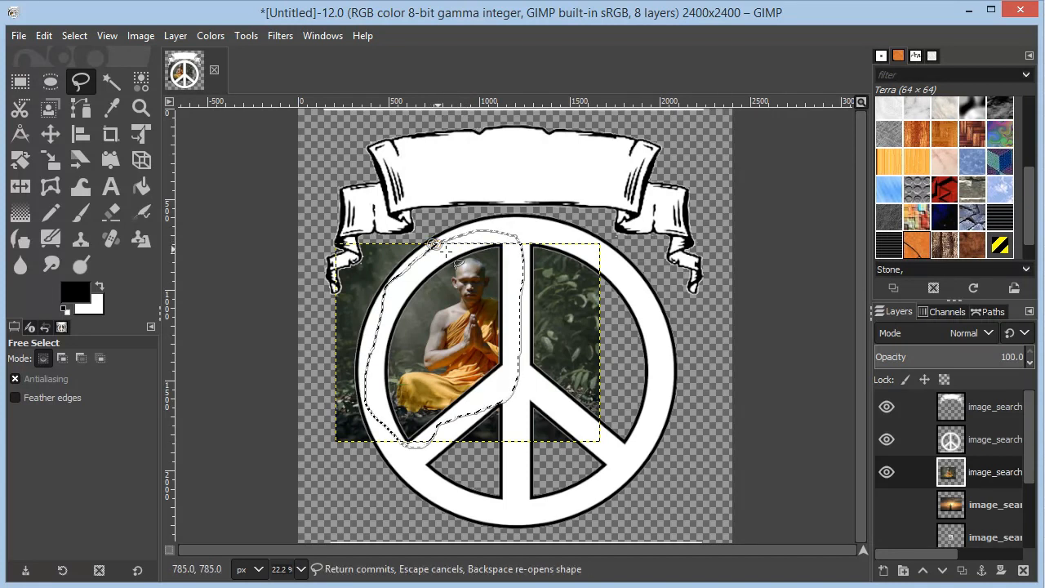
{"action": "right_click", "coordinate": [500, 318]}
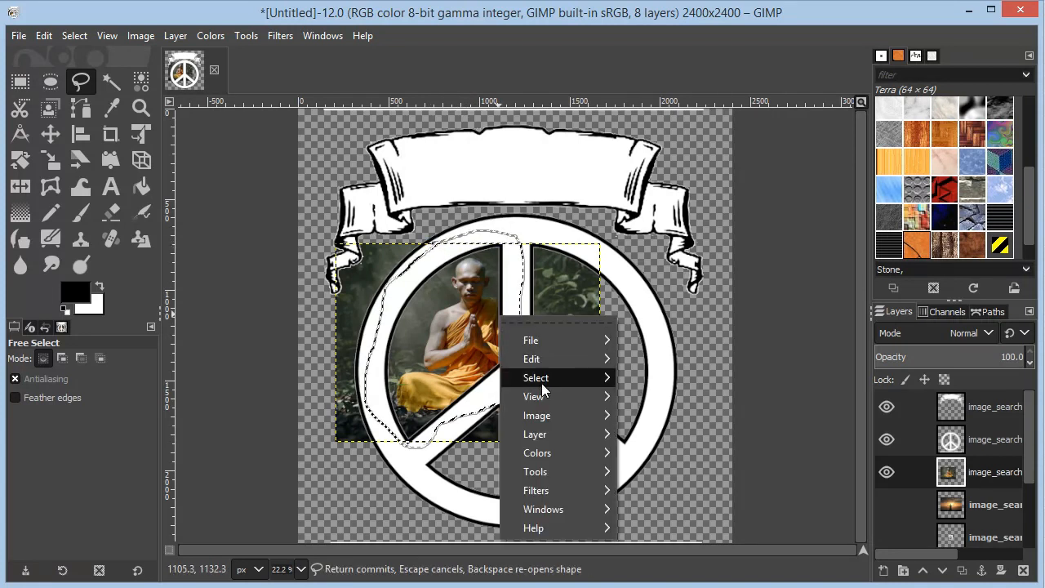
{"action": "mouse_move", "coordinate": [563, 377]}
{"action": "left_click", "coordinate": [668, 307]}
{"action": "key", "text": "Delete"}
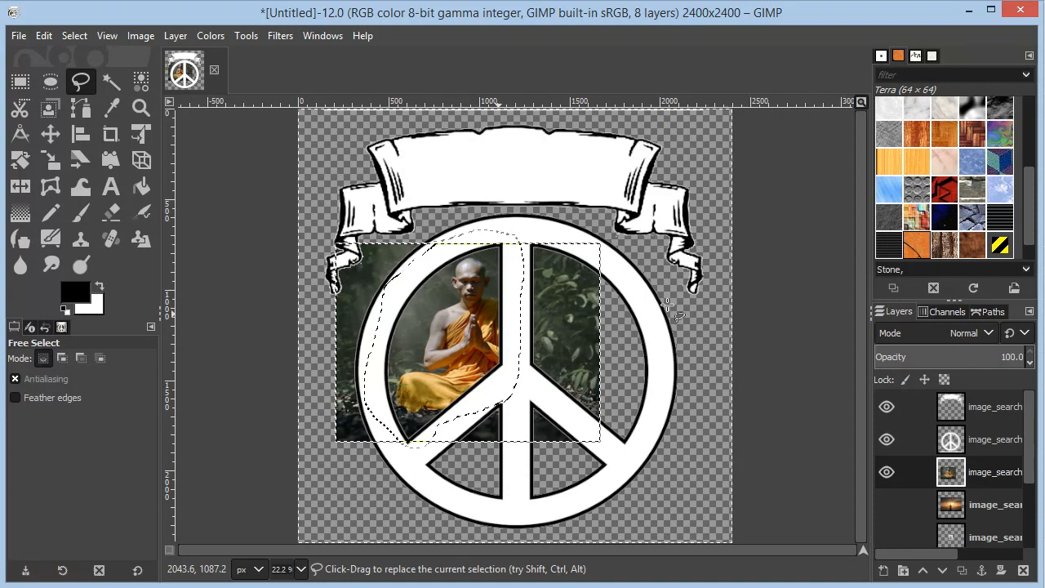
Clear the selection, hide the monk layer, and show and activate the sunset silhouette picture layer.
{"action": "left_click", "coordinate": [887, 505]}
{"action": "left_click", "coordinate": [887, 472]}
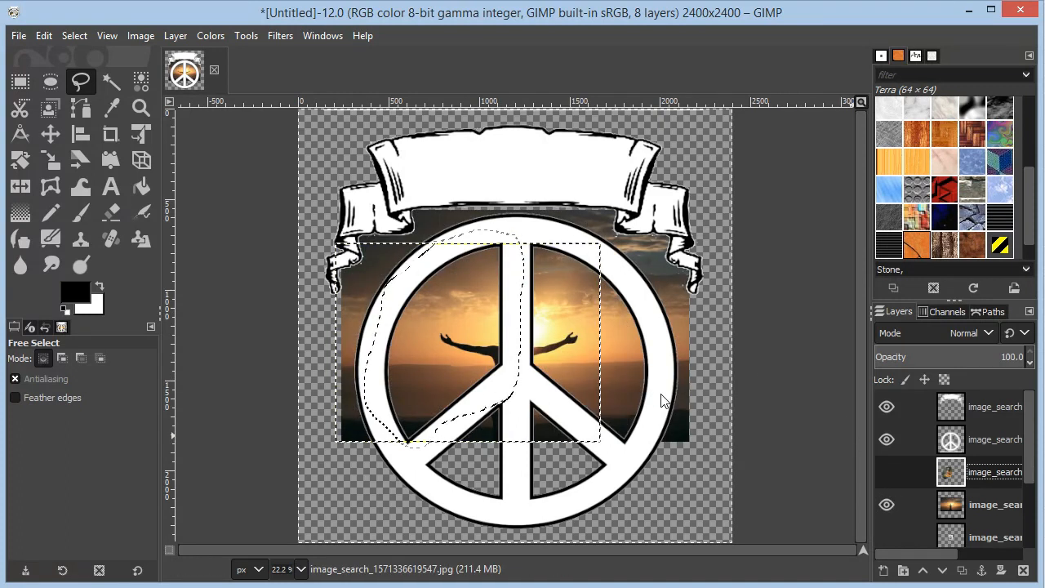
{"action": "left_click", "coordinate": [976, 507]}
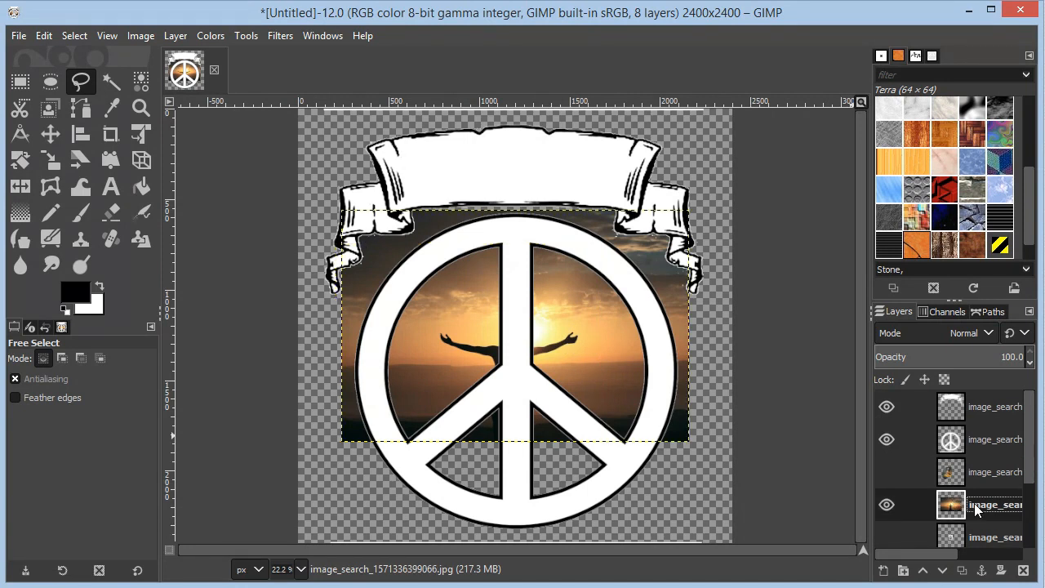
Scale the sunset picture down proportionally and move it so the silhouetted figure sits in the peace symbol's upper-right opening.
{"action": "key", "text": "shift+s"}
{"action": "left_click", "coordinate": [581, 334]}
{"action": "left_click_drag", "start_coordinate": [343, 210], "coordinate": [378, 244]}
{"action": "key", "text": "Return"}
{"action": "key", "text": "m"}
{"action": "left_click_drag", "start_coordinate": [583, 343], "coordinate": [650, 339]}
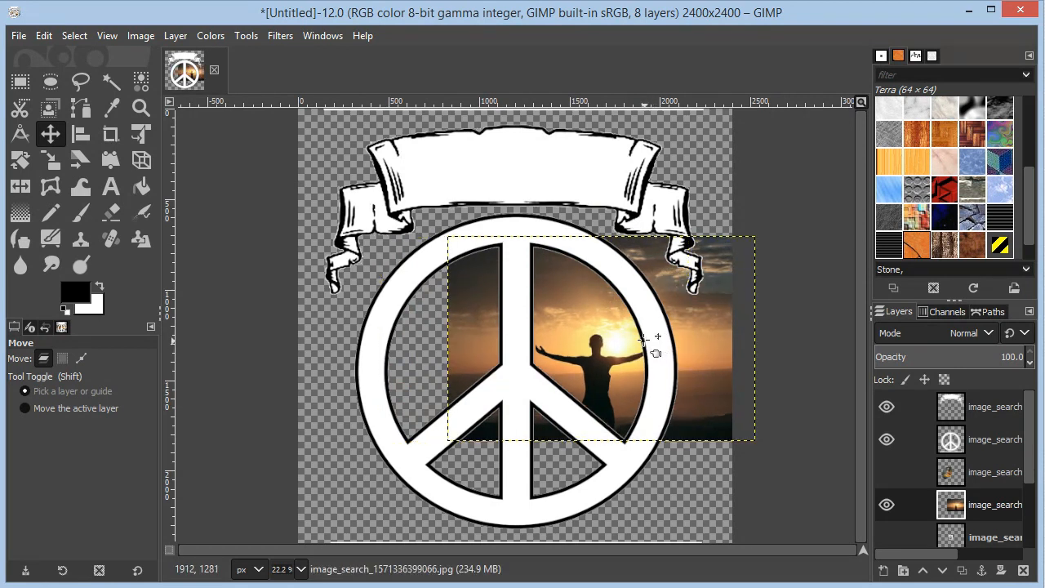
Outline the symbol's upper-right opening with Free Select, invert, delete the rest of the sunset picture and clear the selection.
{"action": "left_click", "coordinate": [80, 81]}
{"action": "mouse_move", "coordinate": [517, 243]}
{"action": "left_mouse_down"}
{"action": "mouse_move", "coordinate": [527, 383]}
{"action": "mouse_move", "coordinate": [580, 438]}
{"action": "mouse_move", "coordinate": [620, 449]}
{"action": "mouse_move", "coordinate": [656, 386]}
{"action": "mouse_move", "coordinate": [651, 307]}
{"action": "mouse_move", "coordinate": [598, 251]}
{"action": "mouse_move", "coordinate": [514, 247]}
{"action": "left_mouse_up"}
{"action": "left_click", "coordinate": [515, 245]}
{"action": "right_click", "coordinate": [583, 318]}
{"action": "mouse_move", "coordinate": [619, 366]}
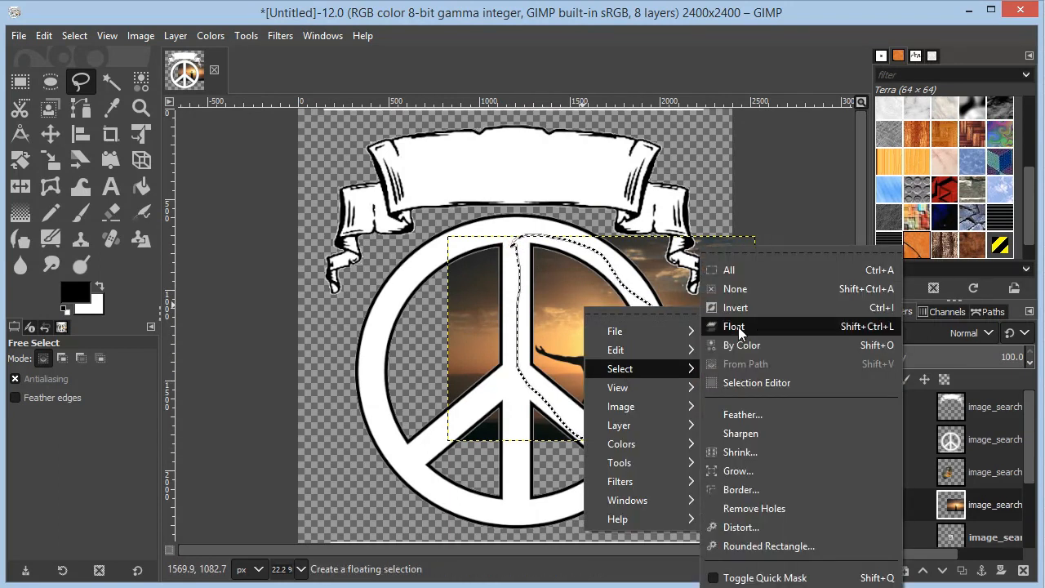
{"action": "left_click", "coordinate": [738, 306]}
{"action": "key", "text": "Delete"}
{"action": "key", "text": "ctrl+shift+a"}
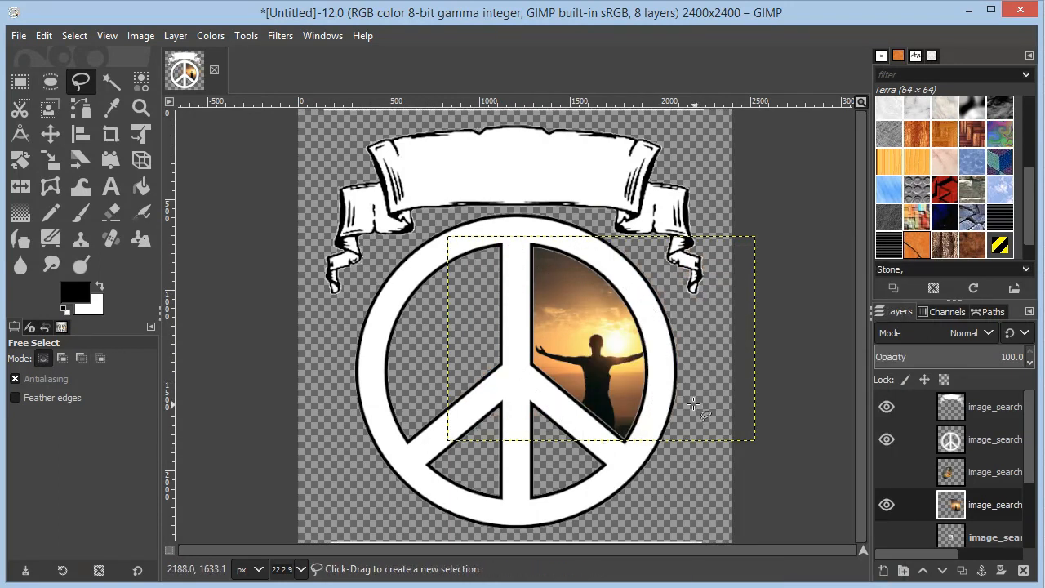
Hide the monk and sunset picture layers, and show and activate the layer with the religious symbols medallion.
{"action": "left_click", "coordinate": [884, 474]}
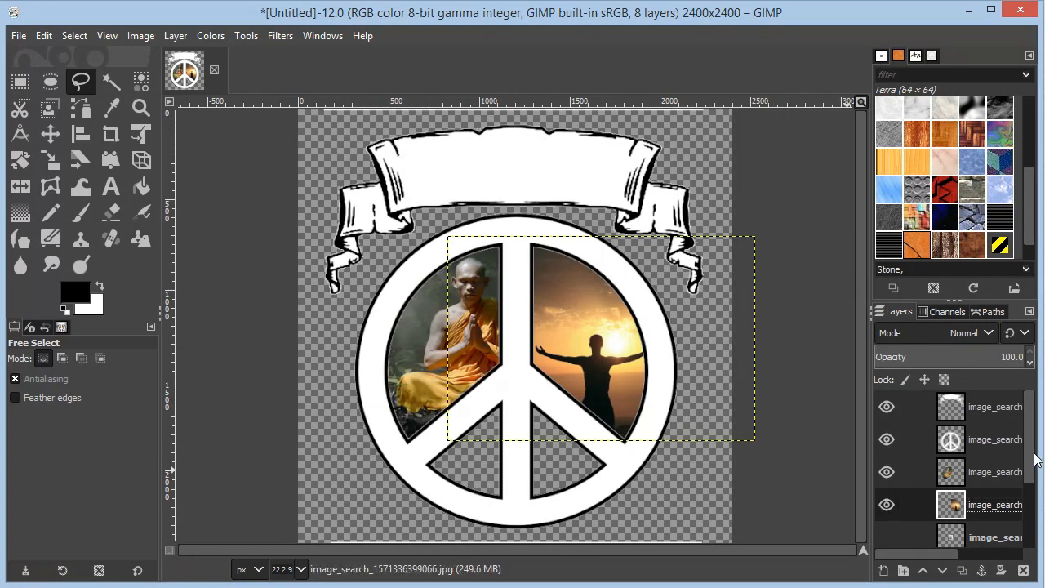
{"action": "scroll", "coordinate": [939, 487], "scroll_direction": "down", "scroll_amount": 2}
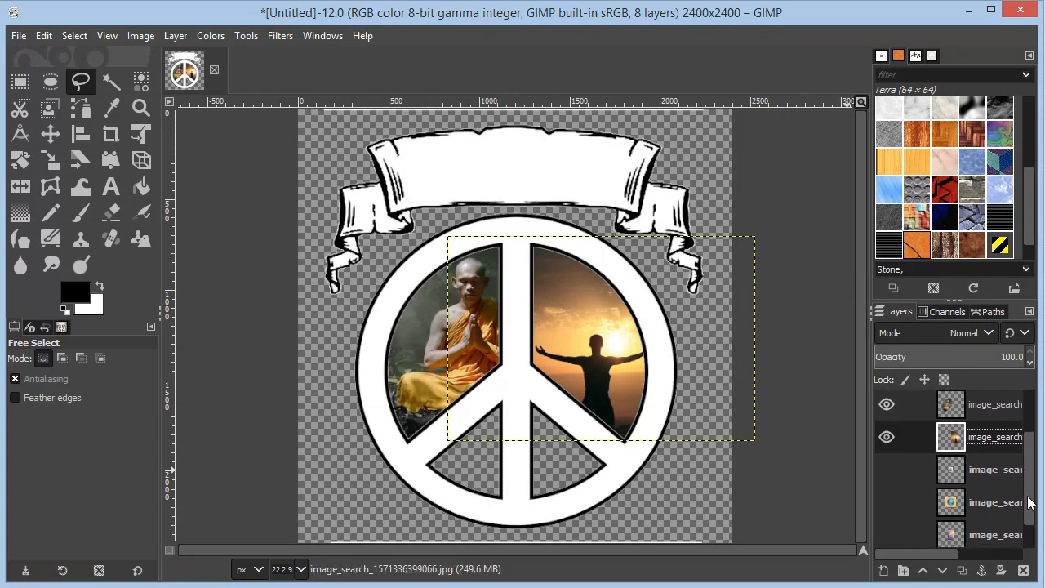
{"action": "left_click", "coordinate": [885, 427]}
{"action": "left_click", "coordinate": [886, 395]}
{"action": "left_click", "coordinate": [989, 471]}
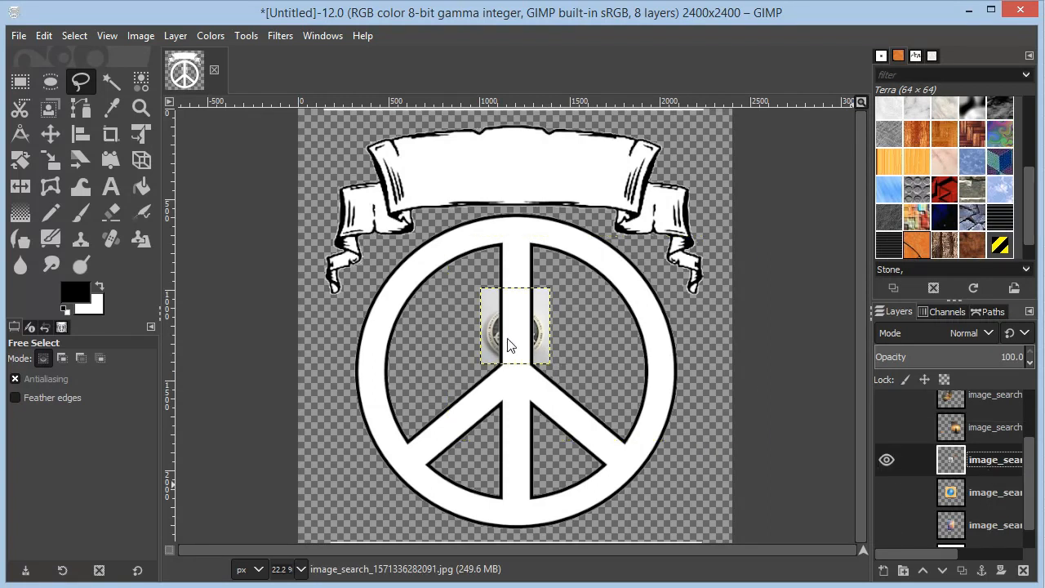
Move the medallion picture into the peace symbol's lower-left opening and scale it up proportionally so it fills the opening.
{"action": "key", "text": "m"}
{"action": "left_click_drag", "start_coordinate": [500, 329], "coordinate": [451, 454]}
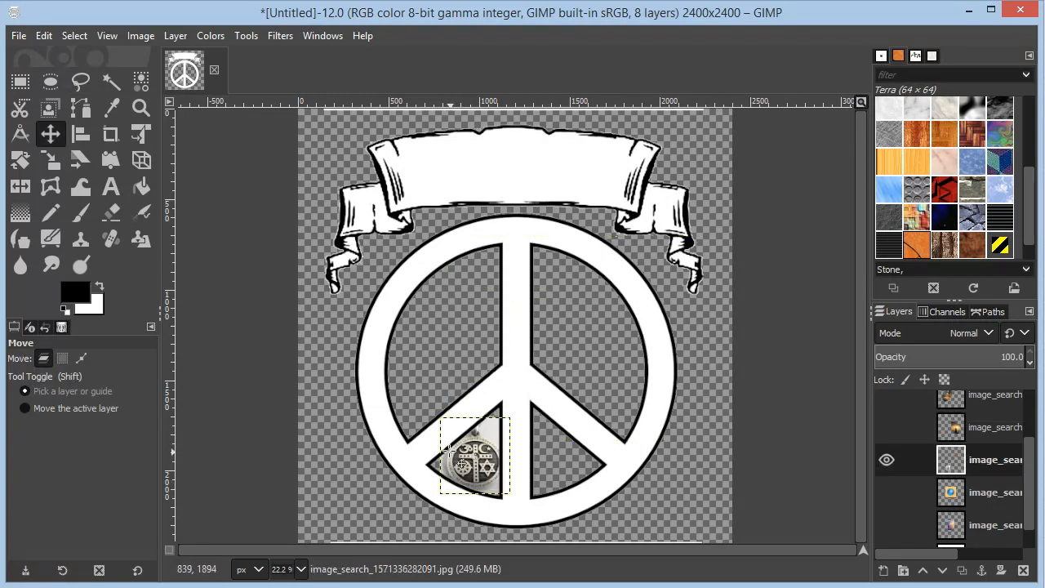
{"action": "key", "text": "shift+s"}
{"action": "left_click_drag", "start_coordinate": [521, 408], "coordinate": [535, 393]}
{"action": "left_click_drag", "start_coordinate": [441, 490], "coordinate": [430, 507]}
{"action": "key", "text": "Return"}
{"action": "left_click_drag", "start_coordinate": [527, 406], "coordinate": [490, 444]}
{"action": "key", "text": "Return"}
{"action": "key", "text": "m"}
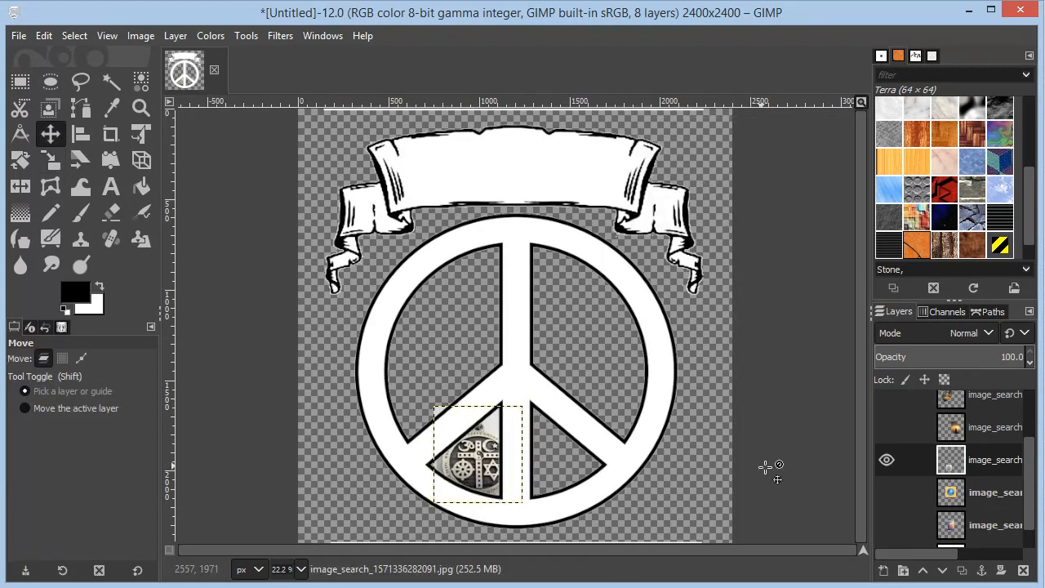
Outline the medallion picture's corner reaching into the upper-left opening with Free Select, delete it, and nudge the picture slightly left.
{"action": "left_click", "coordinate": [80, 81]}
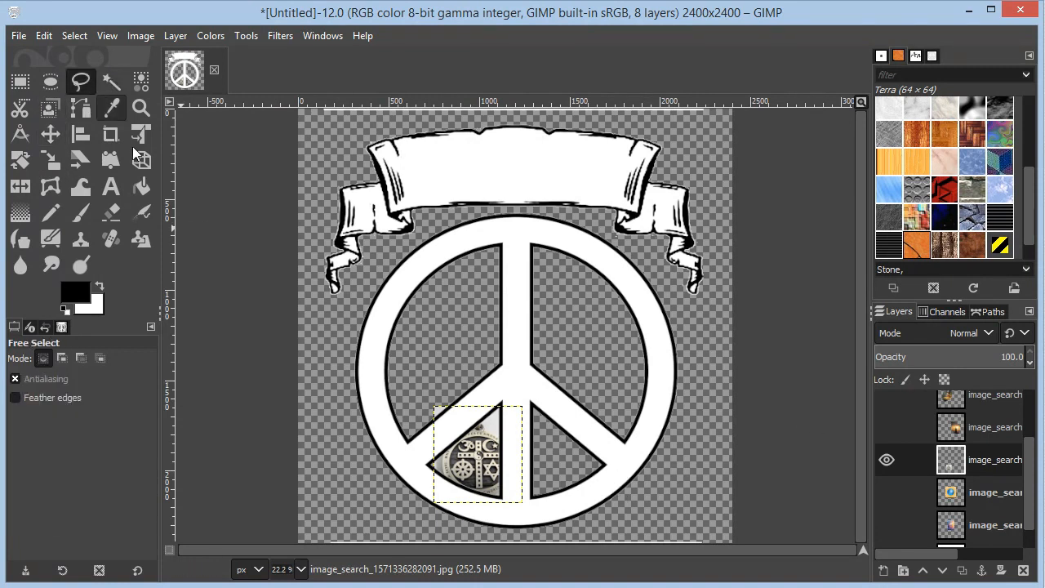
{"action": "mouse_move", "coordinate": [445, 441]}
{"action": "left_mouse_down"}
{"action": "mouse_move", "coordinate": [442, 471]}
{"action": "mouse_move", "coordinate": [427, 443]}
{"action": "mouse_move", "coordinate": [466, 388]}
{"action": "mouse_move", "coordinate": [432, 442]}
{"action": "left_mouse_up"}
{"action": "key", "text": "ctrl+z"}
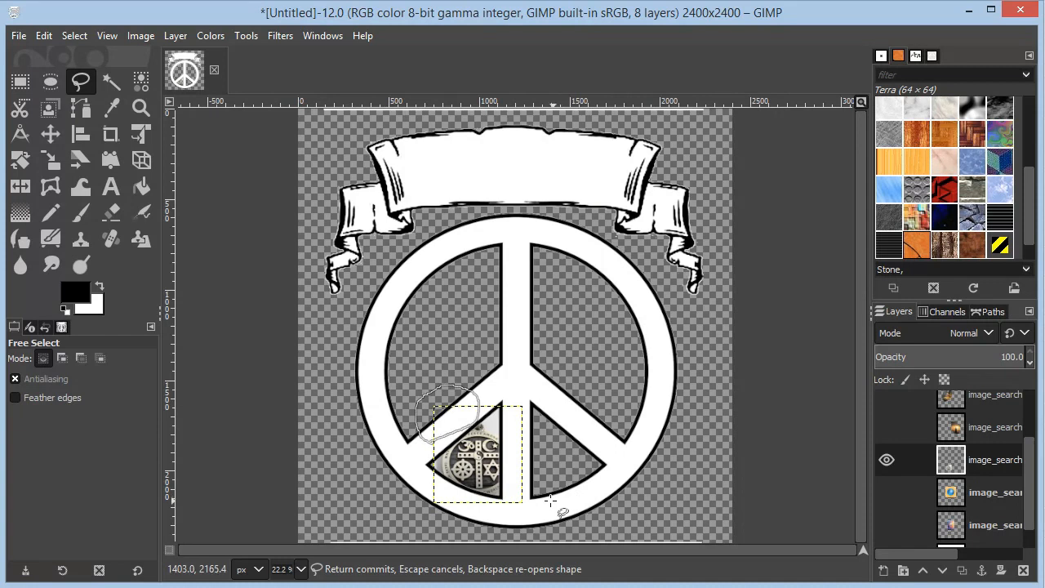
{"action": "key", "text": "ctrl+z"}
{"action": "key", "text": "m"}
{"action": "left_click_drag", "start_coordinate": [484, 486], "coordinate": [478, 480]}
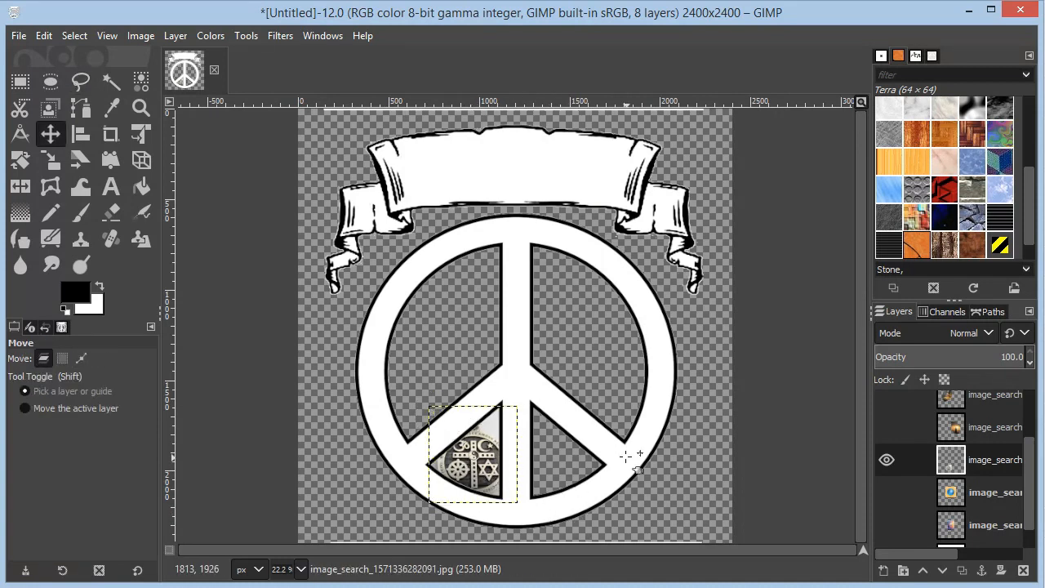
Show and activate the globe picture layer, and hide the medallion, peace symbol and ribbon banner layers.
{"action": "left_click", "coordinate": [887, 492]}
{"action": "left_click", "coordinate": [887, 460]}
{"action": "scroll", "coordinate": [887, 447], "scroll_direction": "up", "scroll_amount": 3}
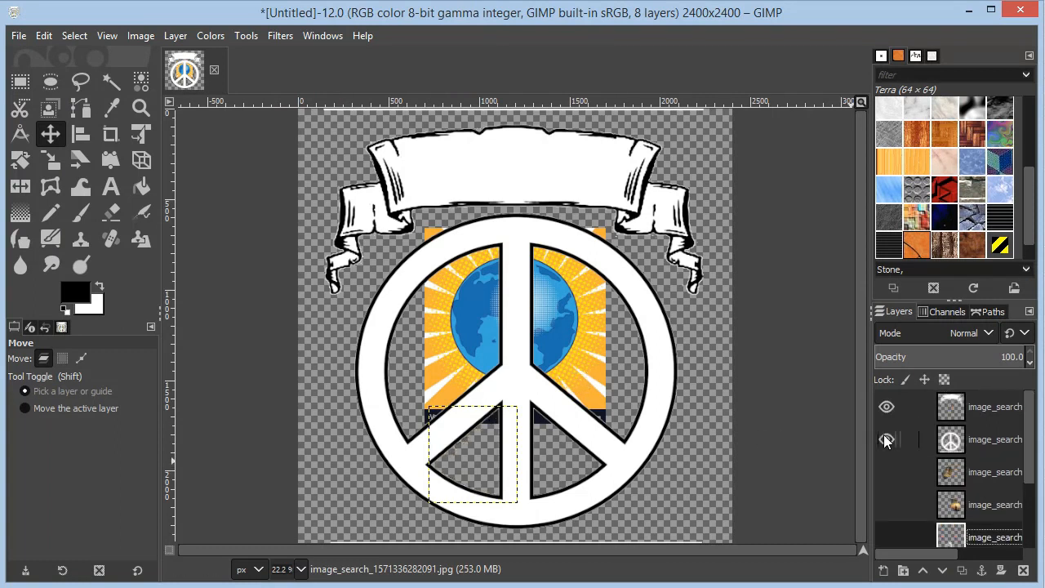
{"action": "left_click", "coordinate": [887, 438]}
{"action": "left_click", "coordinate": [887, 408]}
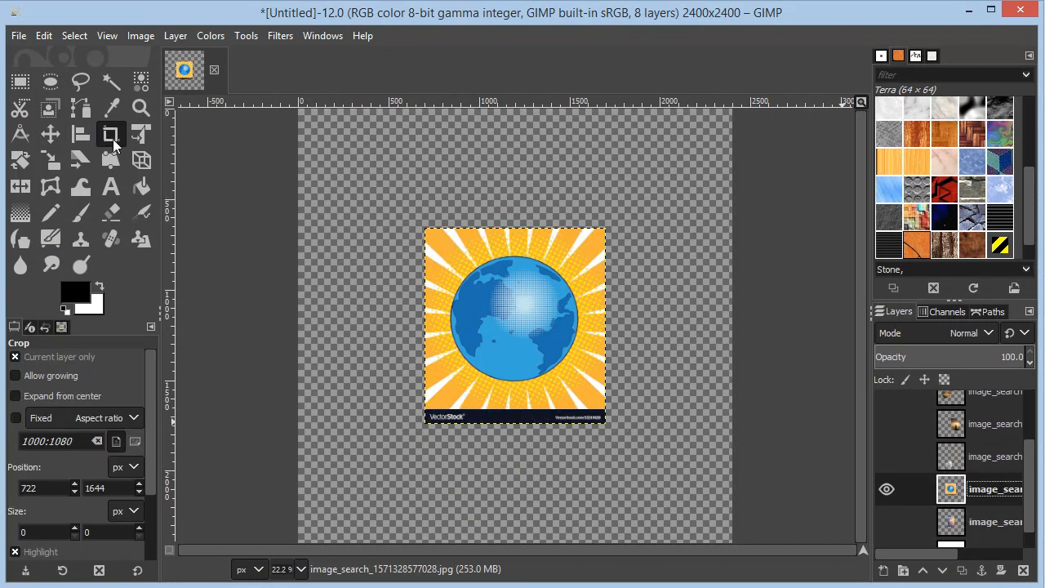
Crop only the globe layer to about 898 × 876 px, cutting off the dark watermark strip, and show the peace symbol layer again.
{"action": "left_click_drag", "start_coordinate": [434, 241], "coordinate": [597, 400]}
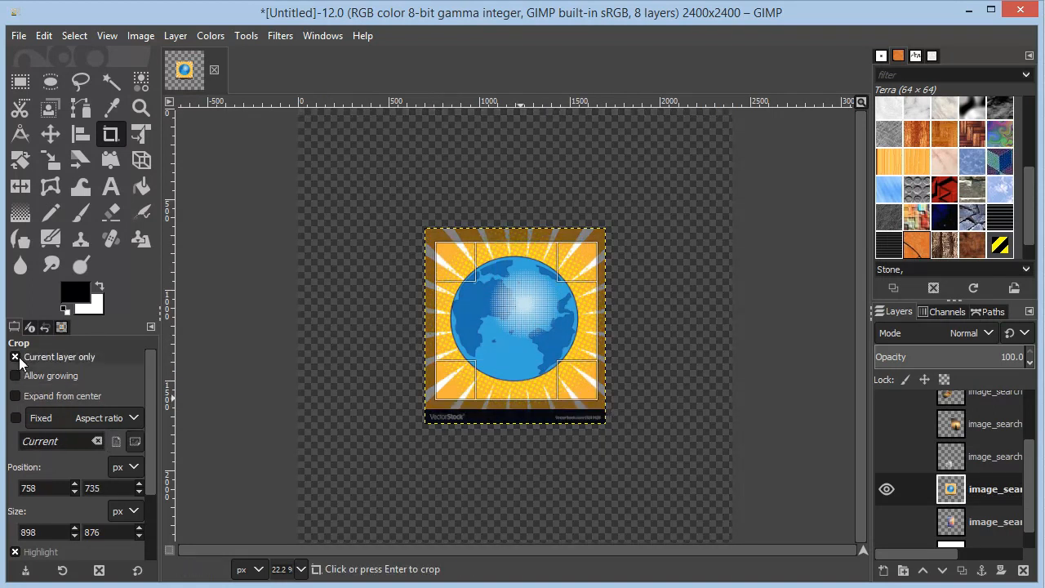
{"action": "left_click", "coordinate": [593, 351]}
{"action": "scroll", "coordinate": [898, 411], "scroll_direction": "up", "scroll_amount": 3}
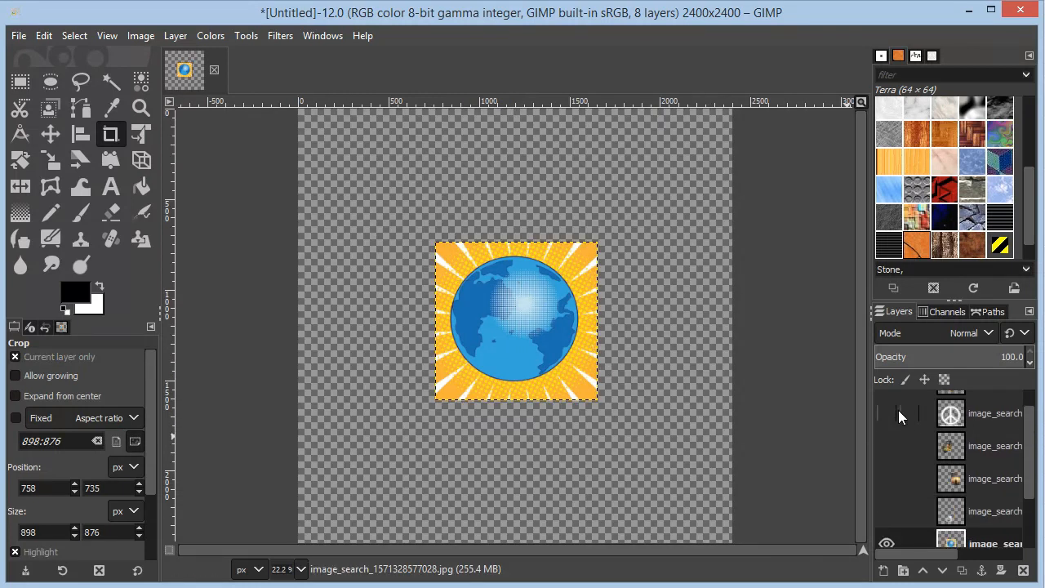
{"action": "left_click", "coordinate": [886, 439]}
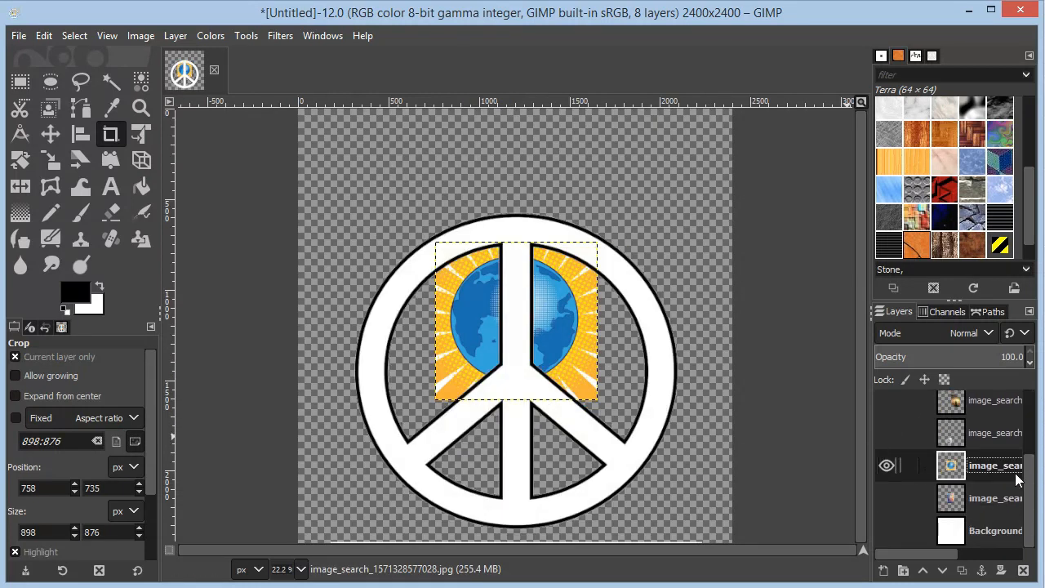
Scale the globe picture down proportionally and position it so the globe fills the peace symbol's lower-right opening.
{"action": "key", "text": "m"}
{"action": "left_click_drag", "start_coordinate": [532, 328], "coordinate": [619, 463]}
{"action": "key", "text": "shift+s"}
{"action": "left_click", "coordinate": [576, 459]}
{"action": "key", "text": "m"}
{"action": "key", "text": "shift+s"}
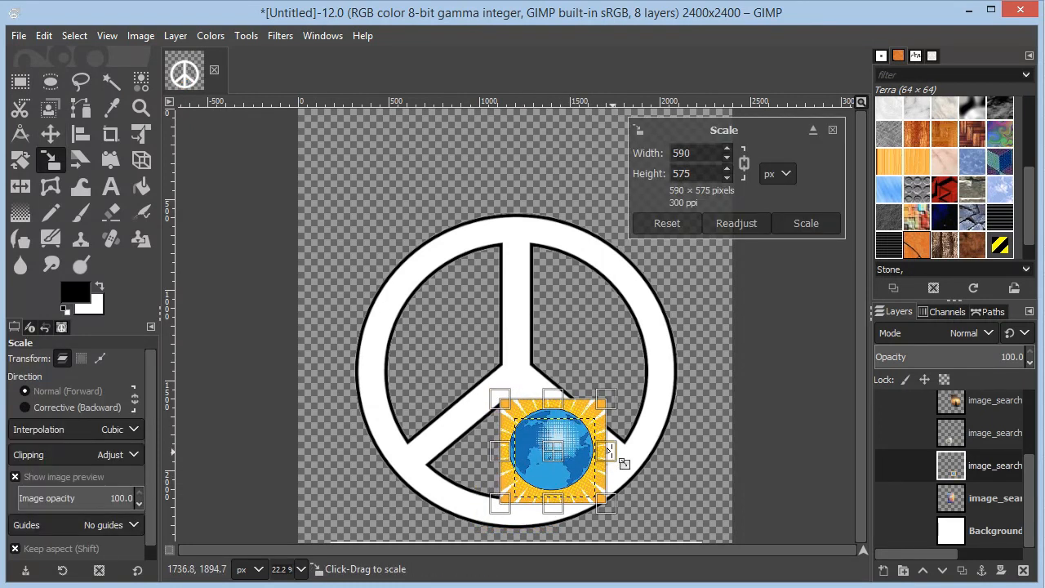
{"action": "key", "text": "Return"}
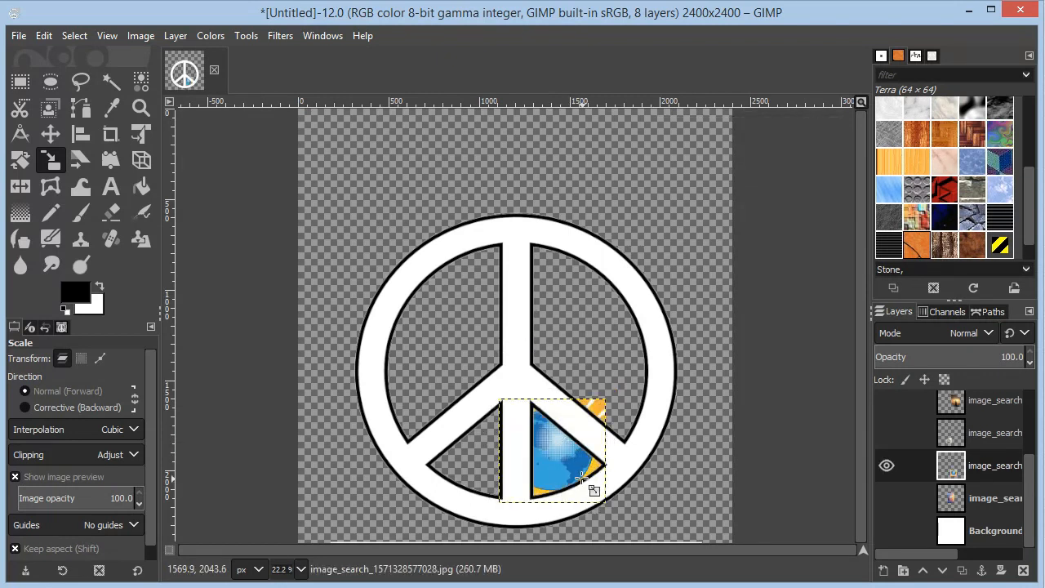
{"action": "left_click", "coordinate": [593, 410]}
{"action": "left_click_drag", "start_coordinate": [603, 426], "coordinate": [562, 444]}
{"action": "key", "text": "Return"}
{"action": "key", "text": "m"}
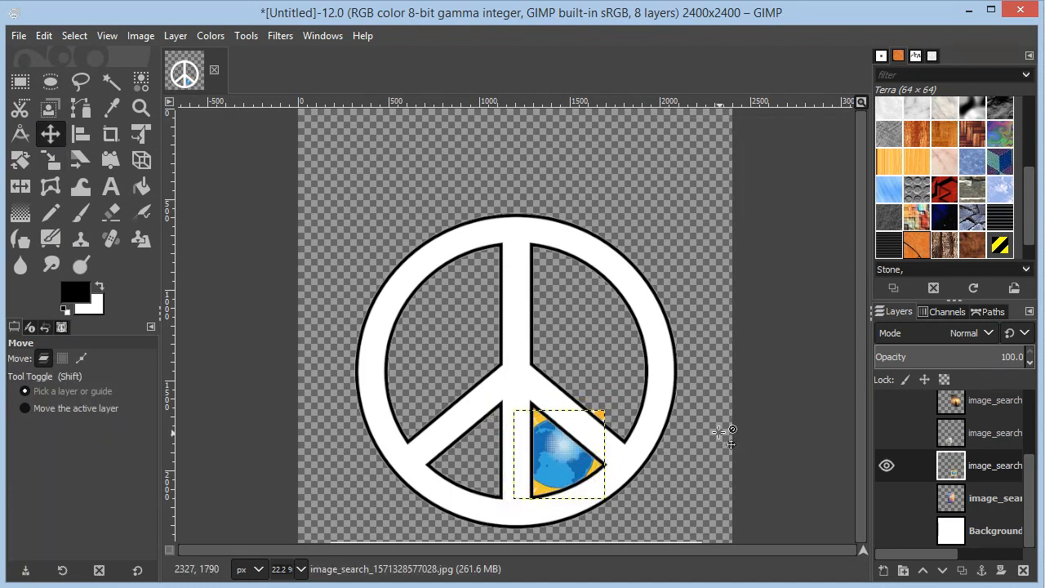
Outline the globe picture's corner reaching into the upper-right opening with Free Select, delete it and clear the selection.
{"action": "key", "text": "f"}
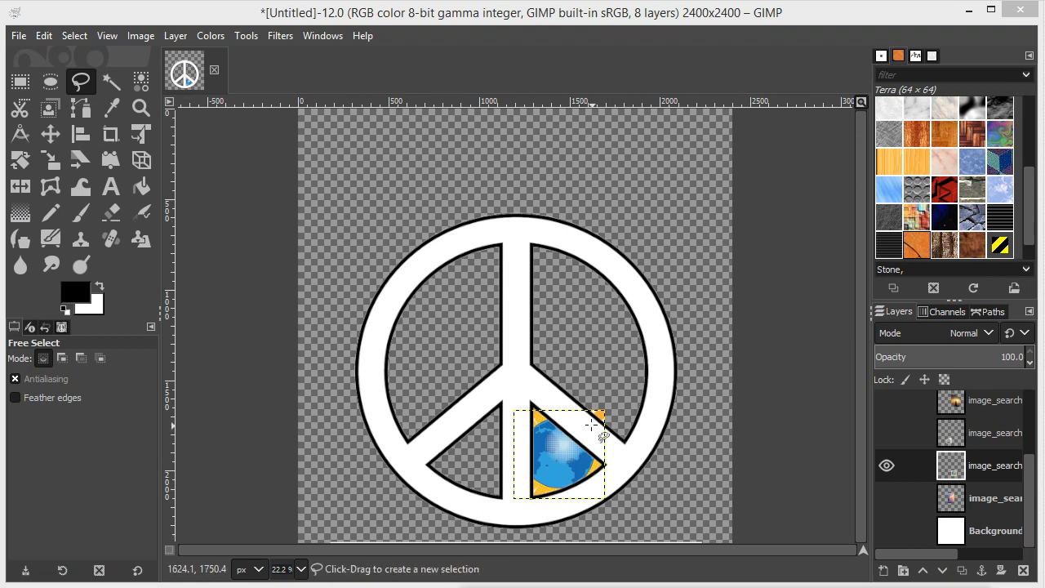
{"action": "left_click_drag", "start_coordinate": [577, 414], "coordinate": [574, 411]}
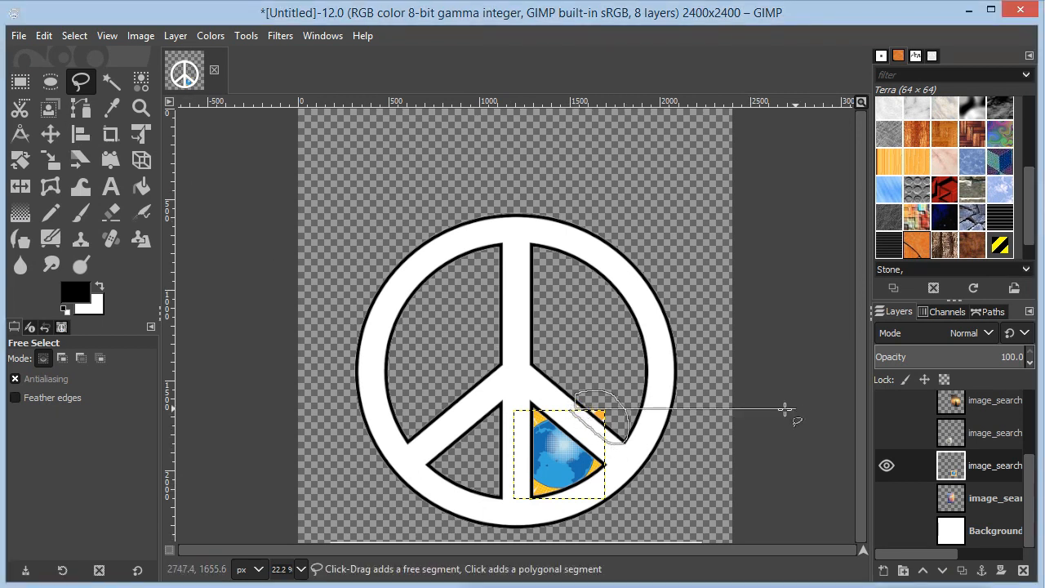
{"action": "left_click", "coordinate": [576, 414]}
{"action": "key", "text": "ctrl+shift+a"}
Show the medallion, monk, sunset and ribbon banner layers to check the whole composition.
{"action": "left_click", "coordinate": [887, 433]}
{"action": "scroll", "coordinate": [887, 422], "scroll_direction": "up", "scroll_amount": 2}
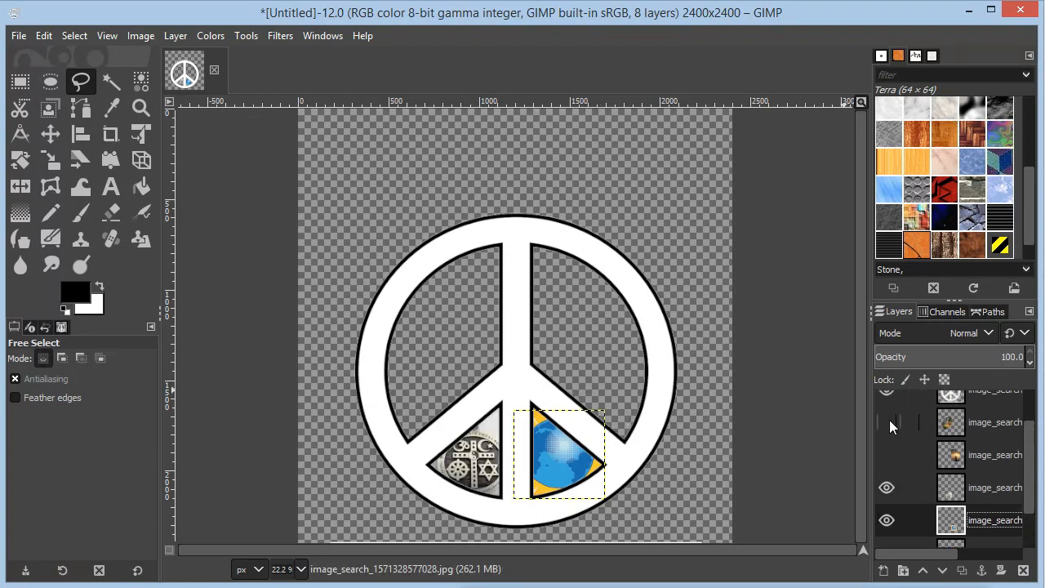
{"action": "left_click", "coordinate": [886, 423]}
{"action": "left_click", "coordinate": [880, 453]}
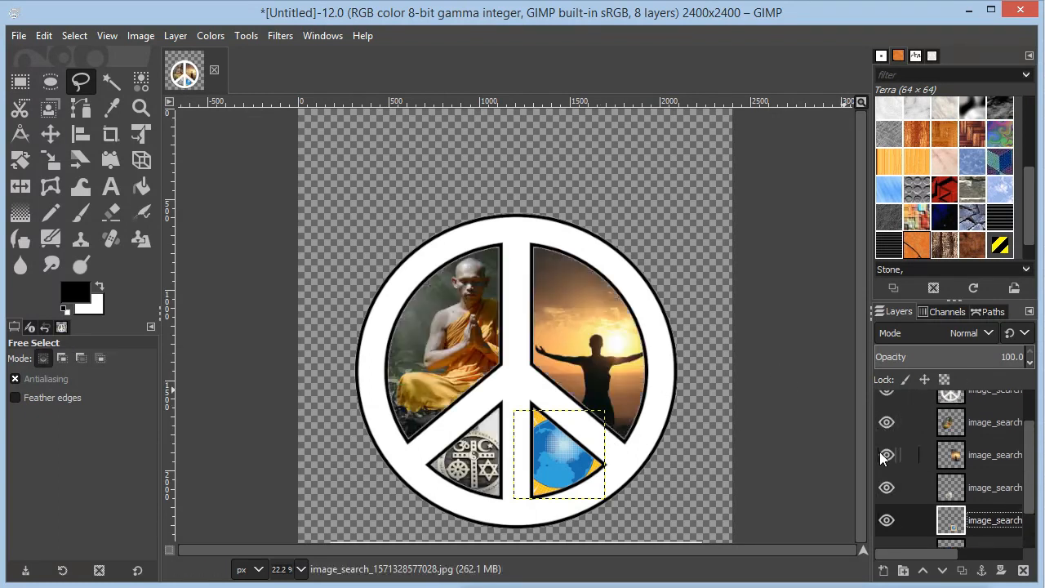
{"action": "scroll", "coordinate": [894, 413], "scroll_direction": "up", "scroll_amount": 2}
{"action": "left_click", "coordinate": [887, 411]}
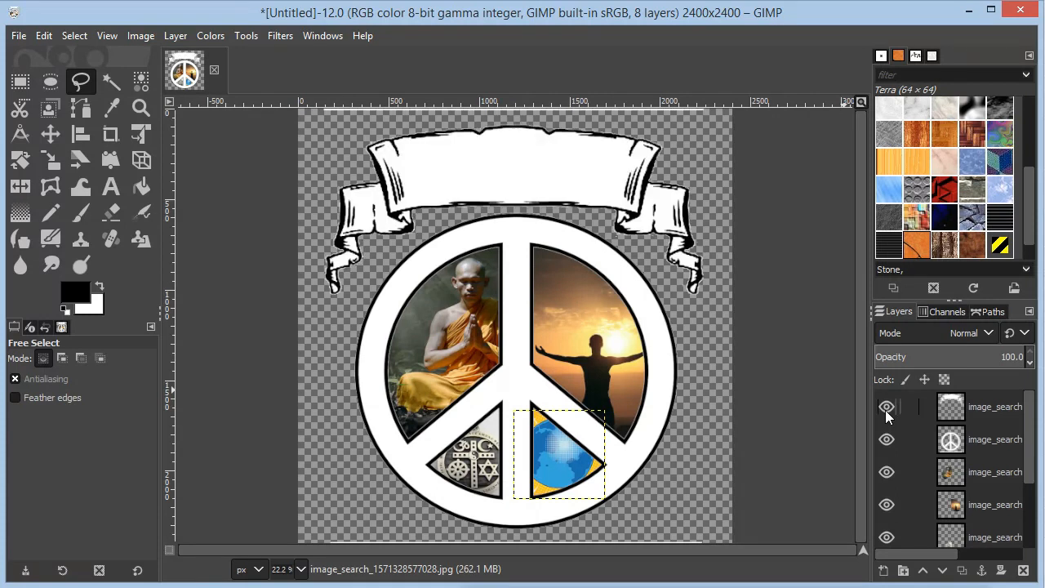
Hide the banner and all four picture layers so that only the peace symbol layer stays visible.
{"action": "left_click", "coordinate": [887, 409]}
{"action": "left_click", "coordinate": [888, 470]}
{"action": "left_click", "coordinate": [889, 498]}
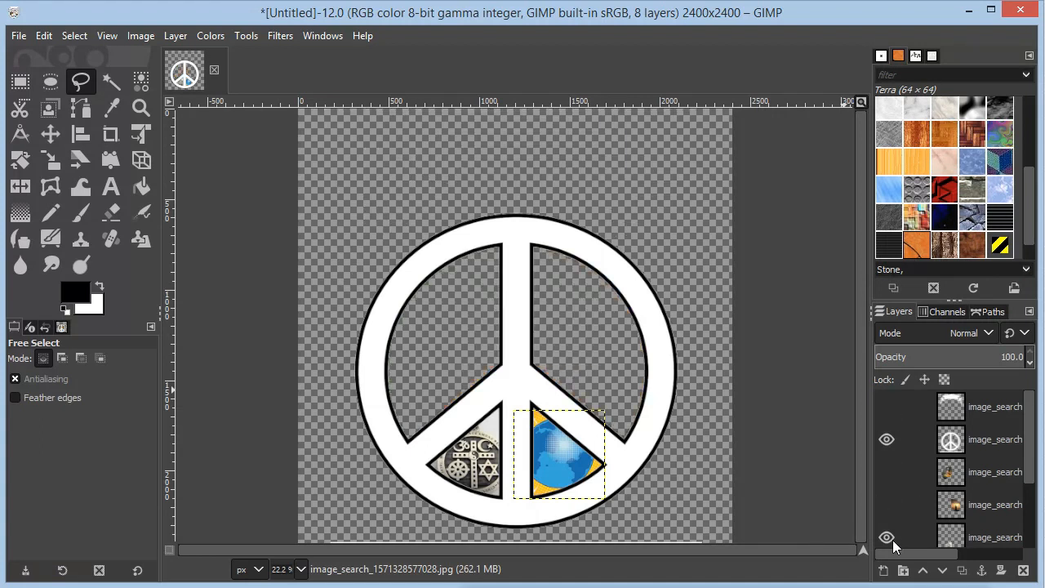
{"action": "left_click", "coordinate": [888, 539]}
{"action": "left_click_drag", "start_coordinate": [1031, 468], "coordinate": [1027, 500]}
{"action": "left_click", "coordinate": [887, 523]}
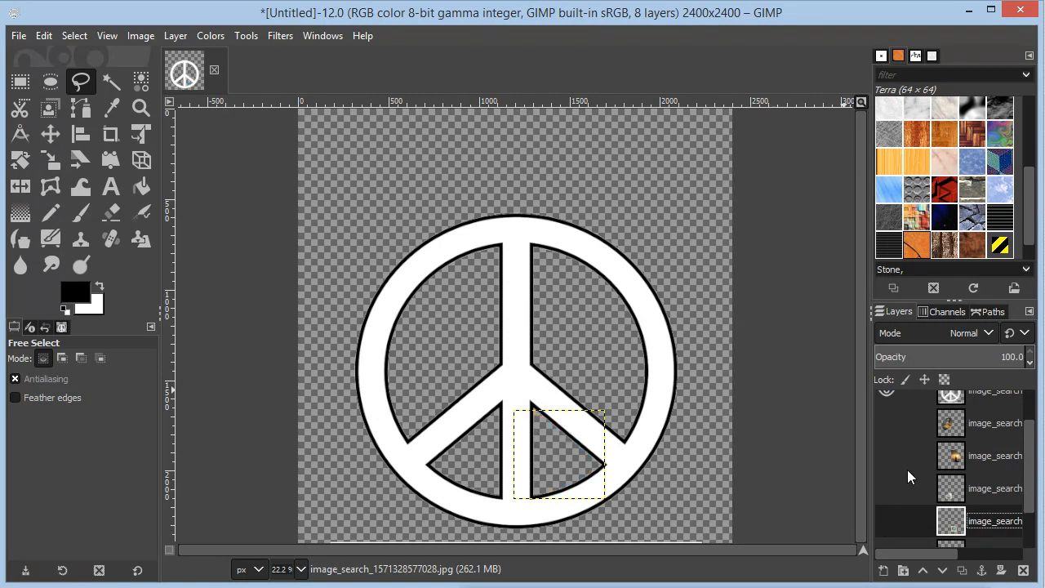
Duplicate the peace symbol layer.
{"action": "left_click_drag", "start_coordinate": [1032, 459], "coordinate": [922, 437]}
{"action": "left_click", "coordinate": [949, 439]}
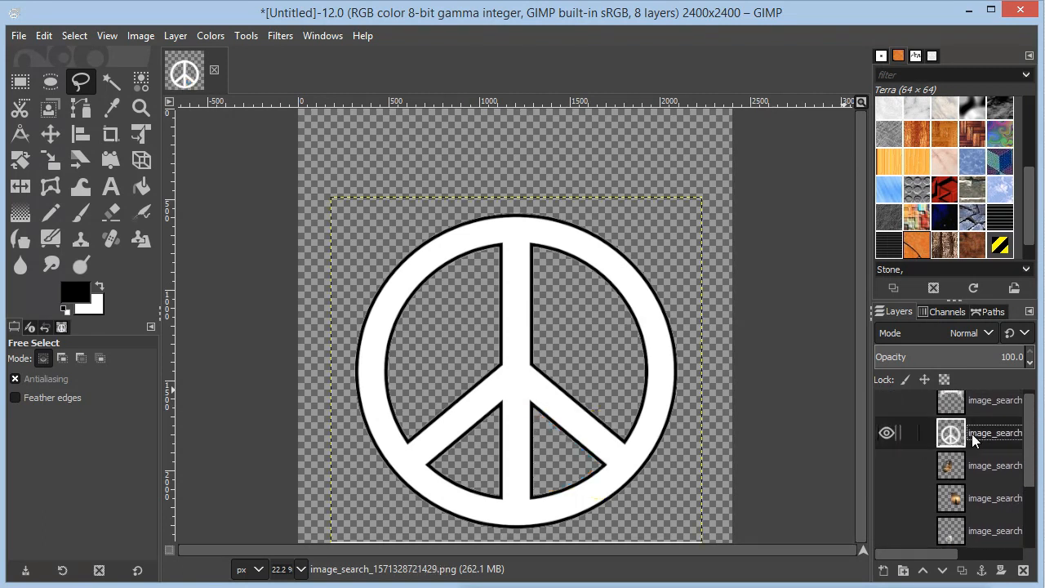
{"action": "right_click", "coordinate": [983, 441]}
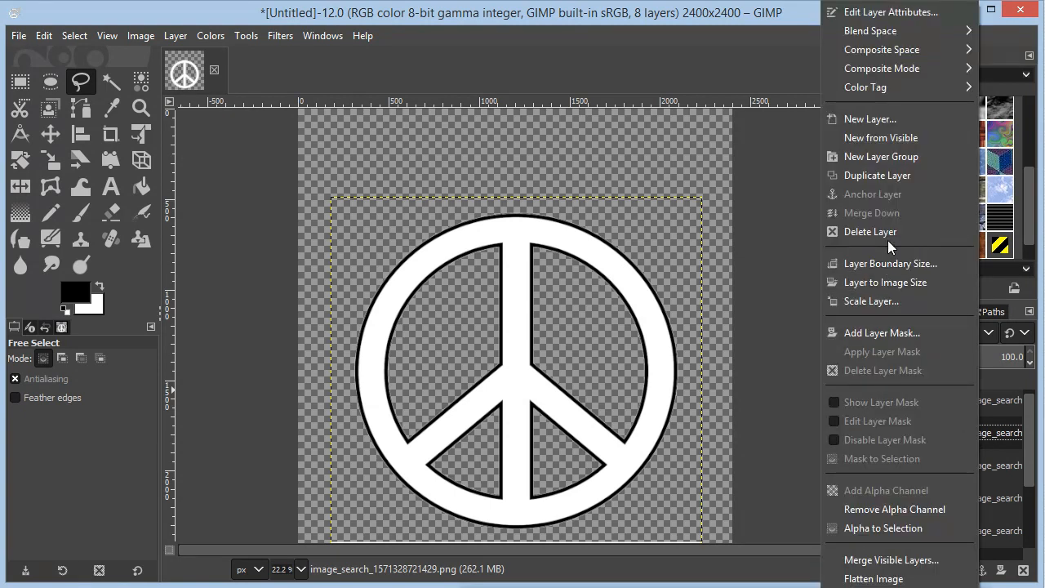
{"action": "left_click", "coordinate": [897, 177]}
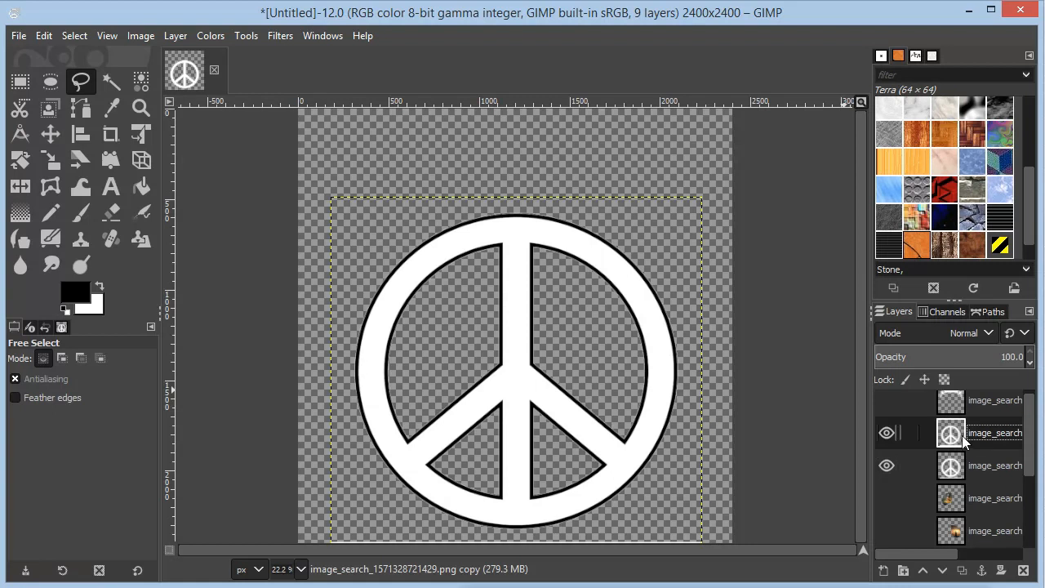
Rename the picture layer directly above the Background layer as bg flower.
{"action": "scroll", "coordinate": [985, 464], "scroll_direction": "down", "scroll_amount": 3}
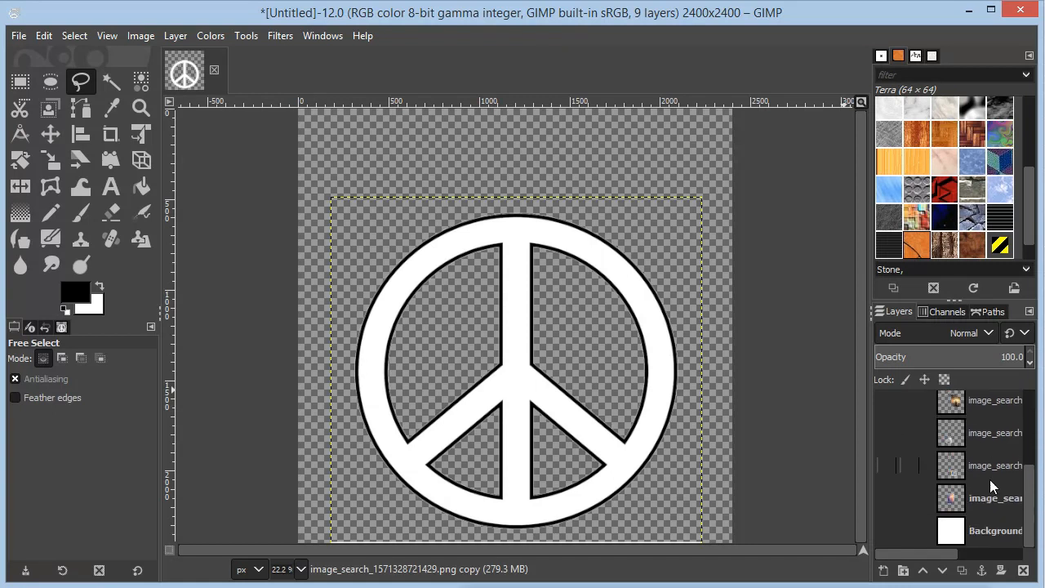
{"action": "double_click", "coordinate": [980, 496]}
{"action": "type", "text": "bg flower"}
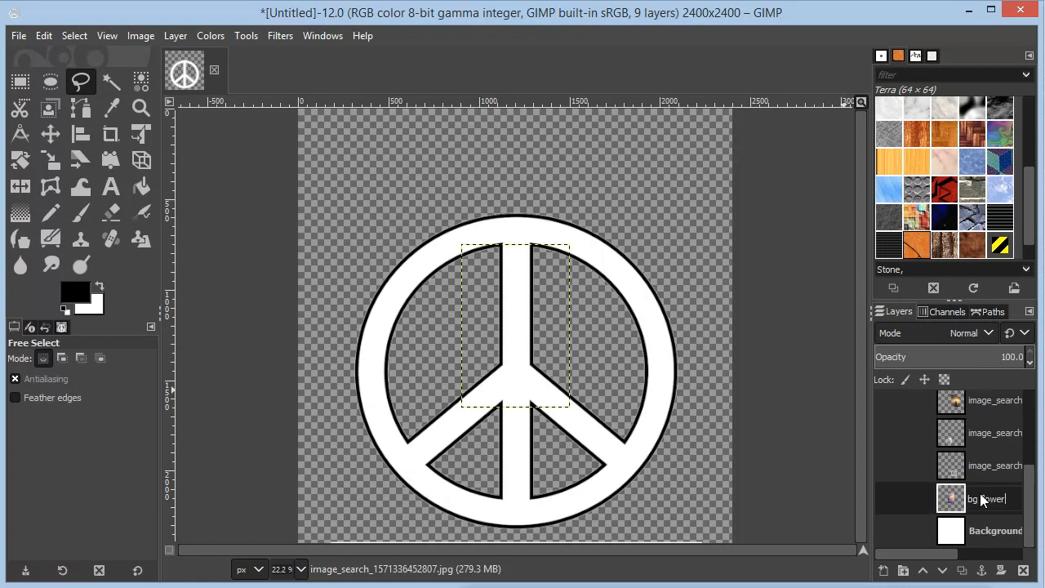
{"action": "key", "text": "Return"}
Rename the globe picture layer as s1.
{"action": "left_click", "coordinate": [998, 467]}
{"action": "double_click", "coordinate": [1003, 466]}
{"action": "key", "text": "BackSpace"}
{"action": "key", "text": "BackSpace"}
{"action": "key", "text": "BackSpace"}
{"action": "key", "text": "BackSpace"}
{"action": "key", "text": "BackSpace"}
{"action": "key", "text": "BackSpace"}
{"action": "key", "text": "BackSpace"}
{"action": "type", "text": "s1"}
Rename the medallion layer as s2, the sunset layer as s3 and the monk layer as s4.
{"action": "double_click", "coordinate": [995, 434]}
{"action": "type", "text": "s2"}
{"action": "double_click", "coordinate": [1003, 403]}
{"action": "type", "text": "s3"}
{"action": "left_click_drag", "start_coordinate": [1030, 475], "coordinate": [1032, 430]}
{"action": "double_click", "coordinate": [991, 430]}
{"action": "type", "text": "s4"}
Rename the original peace symbol layer as logo1 and its copy above it as logo2.
{"action": "double_click", "coordinate": [992, 446]}
{"action": "type", "text": "logo1"}
{"action": "double_click", "coordinate": [1017, 418]}
{"action": "type", "text": "logo2"}
{"action": "key", "text": "Return"}
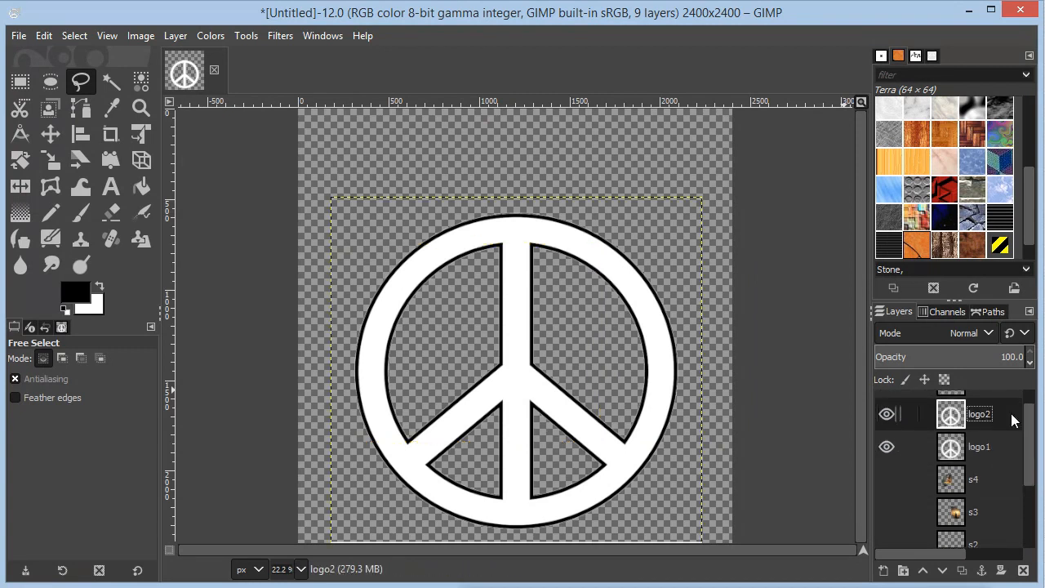
Scale the logo2 layer up proportionally to about 2158 × 2205 px and move it so it is centred over logo1.
{"action": "left_click", "coordinate": [886, 414]}
{"action": "left_click", "coordinate": [884, 446]}
{"action": "key", "text": "shift+s"}
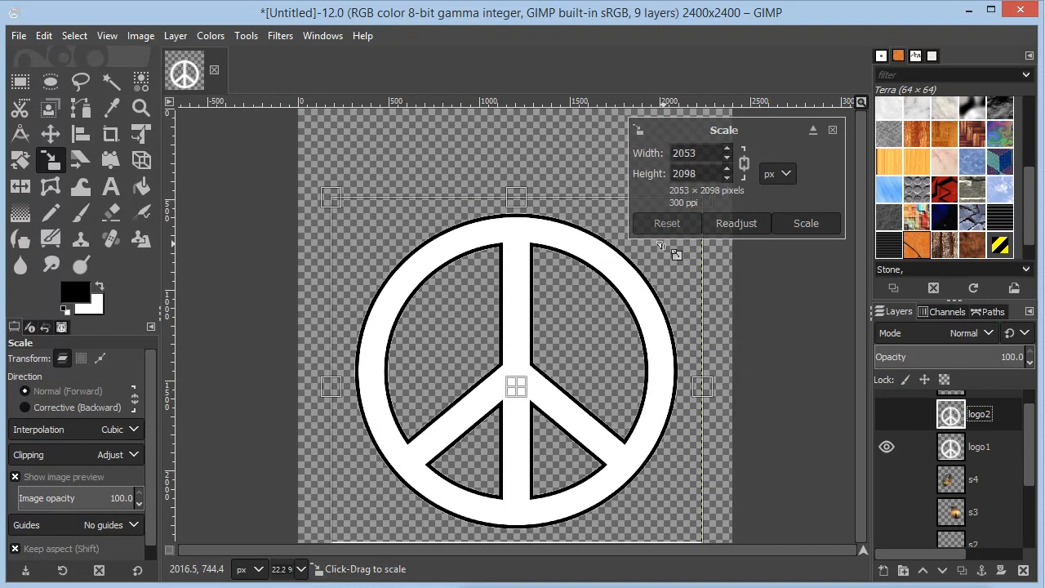
{"action": "left_click_drag", "start_coordinate": [330, 196], "coordinate": [311, 178]}
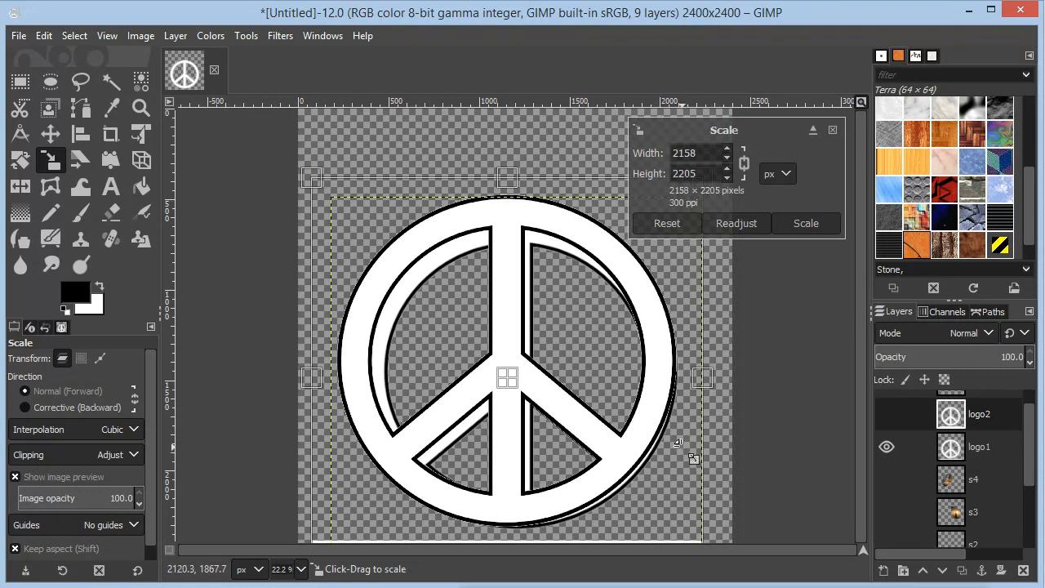
{"action": "key", "text": "Return"}
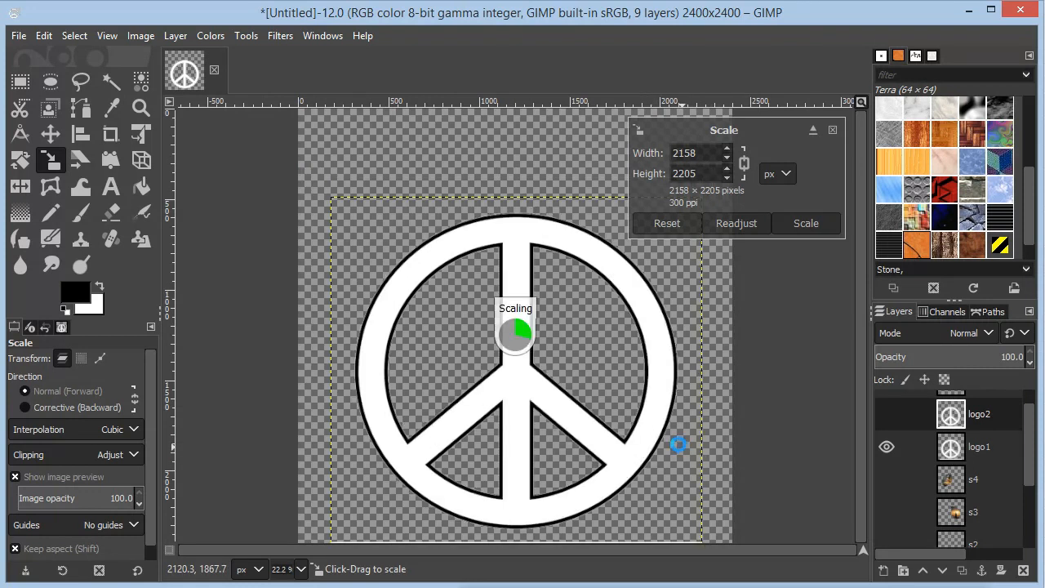
{"action": "key", "text": "m"}
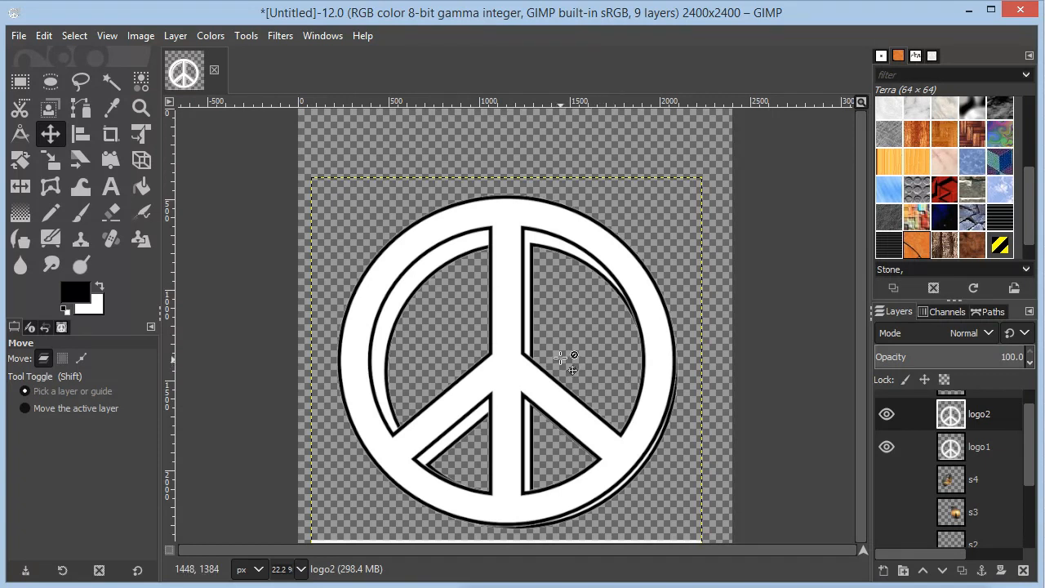
{"action": "mouse_move", "coordinate": [511, 351]}
{"action": "left_mouse_down"}
{"action": "mouse_move", "coordinate": [518, 334]}
{"action": "mouse_move", "coordinate": [539, 336]}
{"action": "mouse_move", "coordinate": [520, 359]}
{"action": "left_mouse_up"}
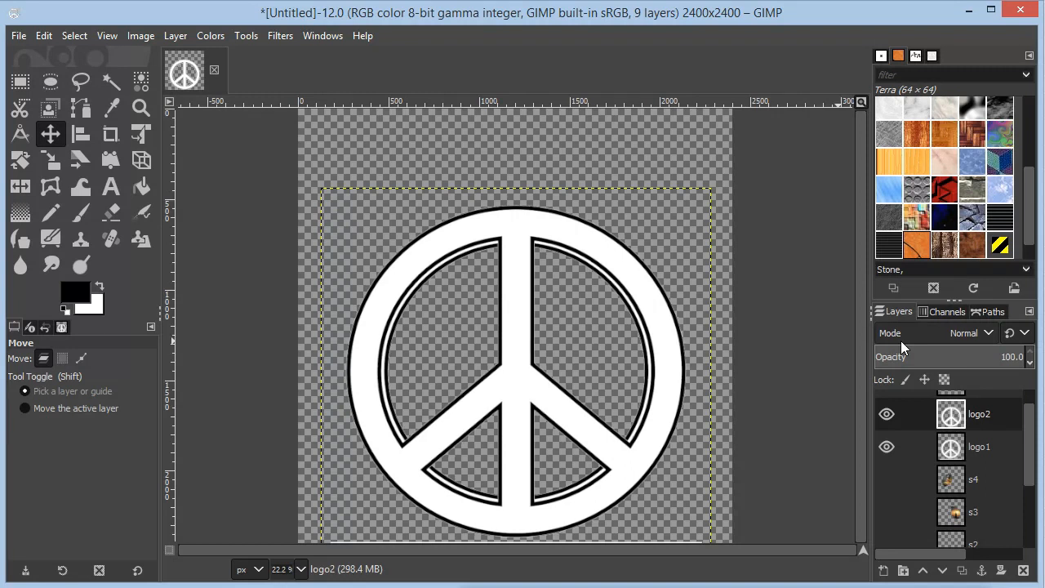
{"action": "scroll", "coordinate": [917, 404], "scroll_direction": "up", "scroll_amount": 1}
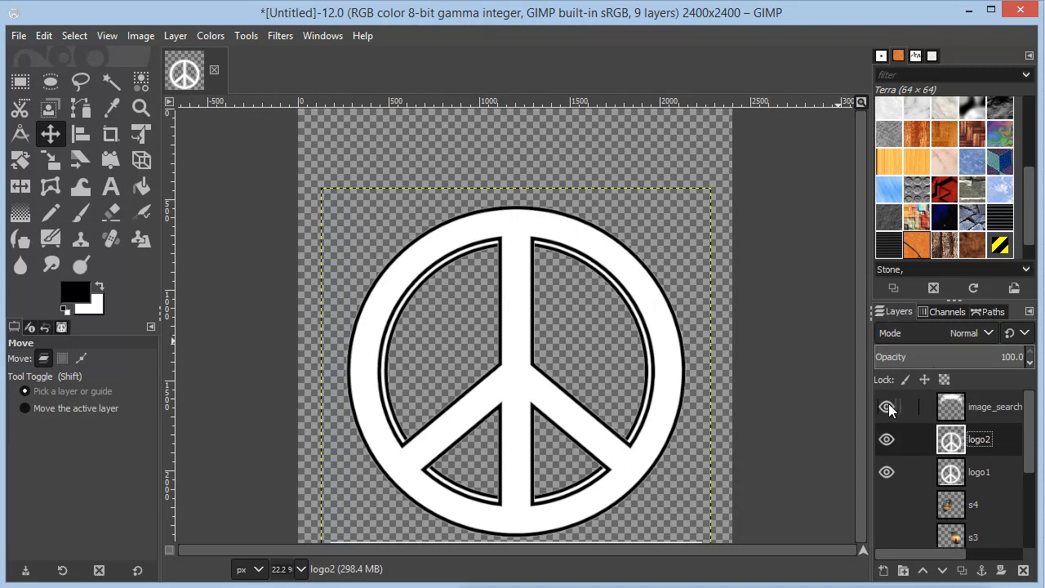
Show the ribbon banner layer and move it up slightly so it sits just above the peace symbol.
{"action": "left_click", "coordinate": [888, 407]}
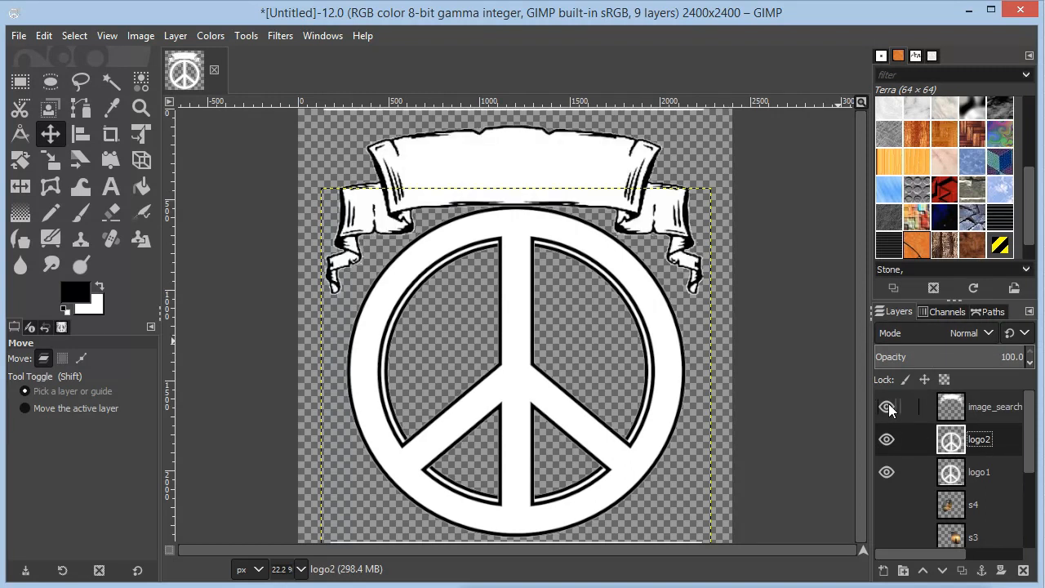
{"action": "left_click", "coordinate": [967, 406]}
{"action": "left_click_drag", "start_coordinate": [537, 184], "coordinate": [536, 173]}
{"action": "left_click_drag", "start_coordinate": [549, 185], "coordinate": [549, 183]}
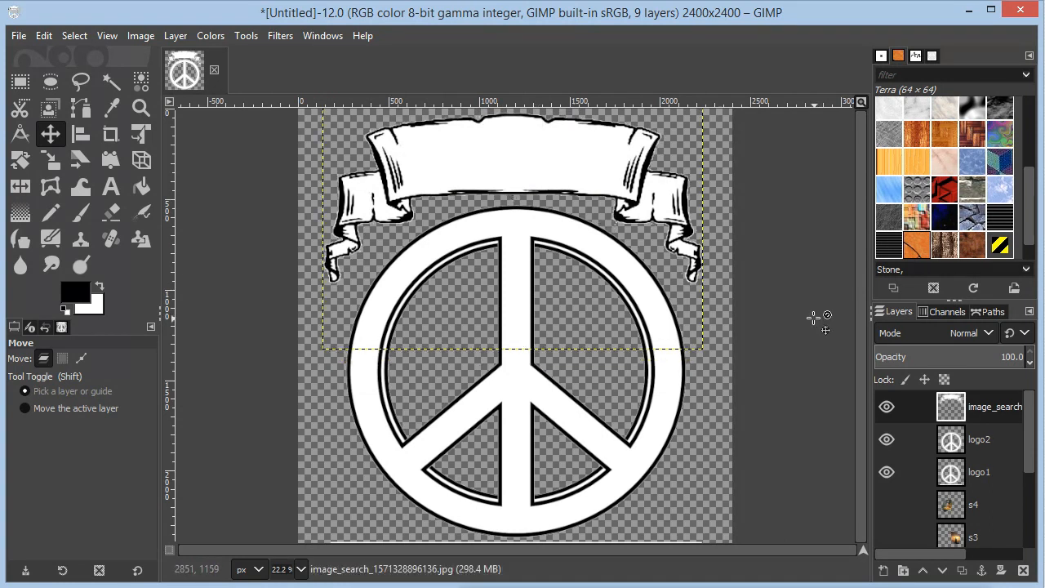
Show the s4 monk layer and rename the ribbon layer as banner.
{"action": "left_click", "coordinate": [888, 505]}
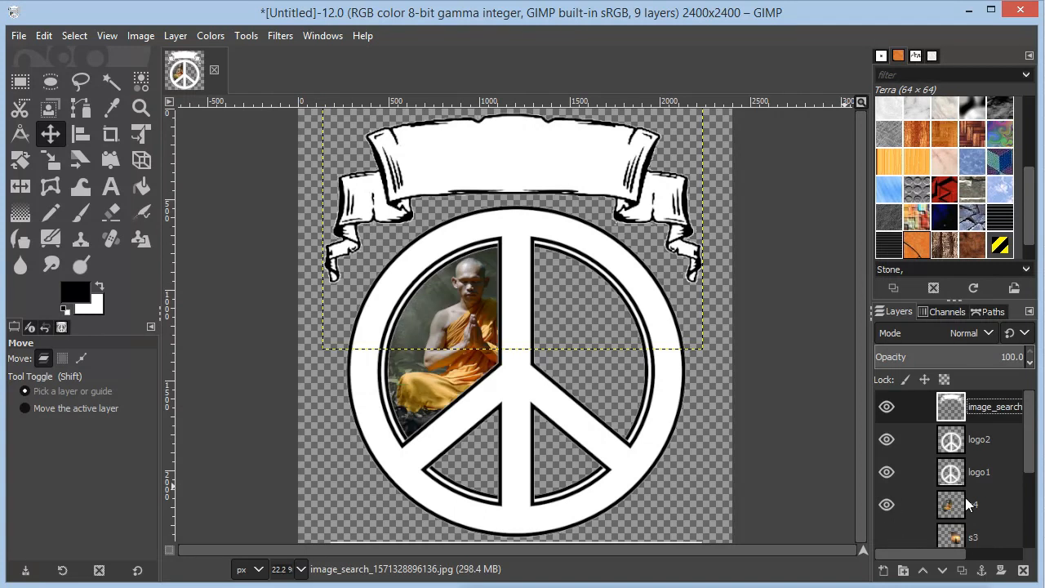
{"action": "type", "text": "b"}
{"action": "key", "text": "Return"}
Show the s3, s2 and s1 picture layers inside the peace symbol's openings.
{"action": "left_click_drag", "start_coordinate": [1028, 426], "coordinate": [1025, 470]}
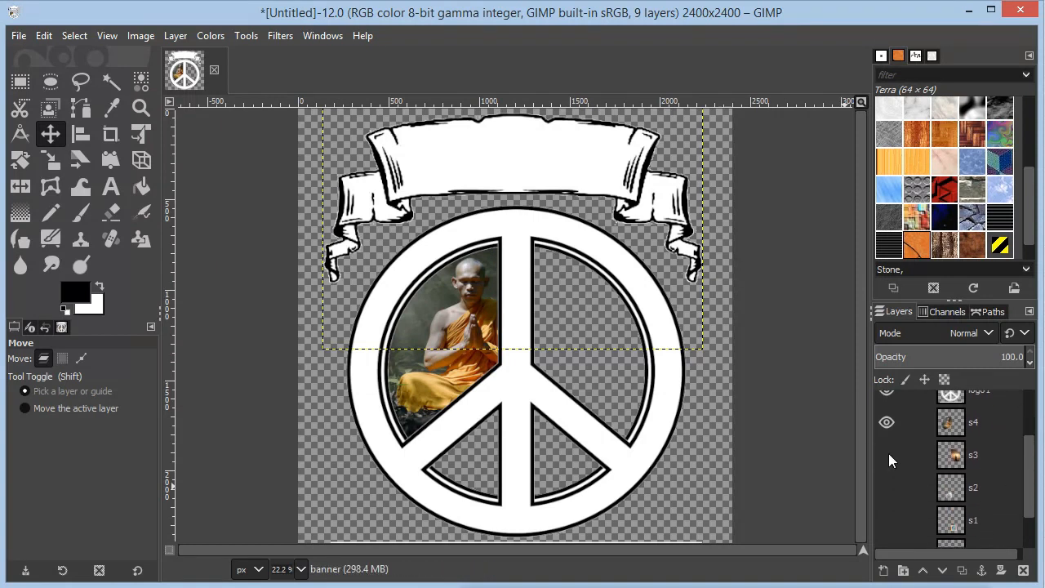
{"action": "left_click", "coordinate": [888, 455]}
{"action": "left_click", "coordinate": [884, 487]}
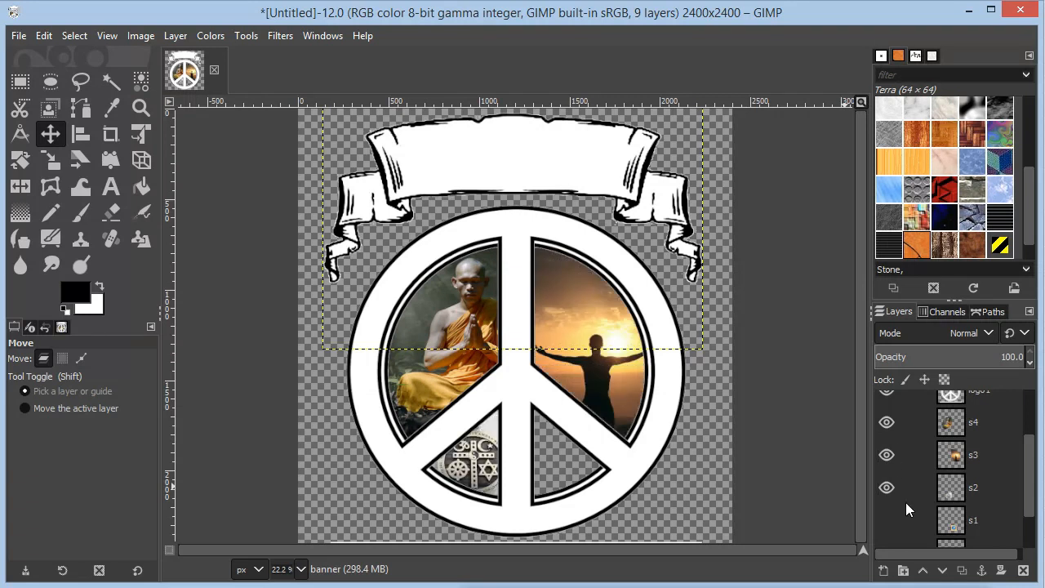
{"action": "left_click", "coordinate": [1007, 505]}
{"action": "left_click", "coordinate": [887, 520]}
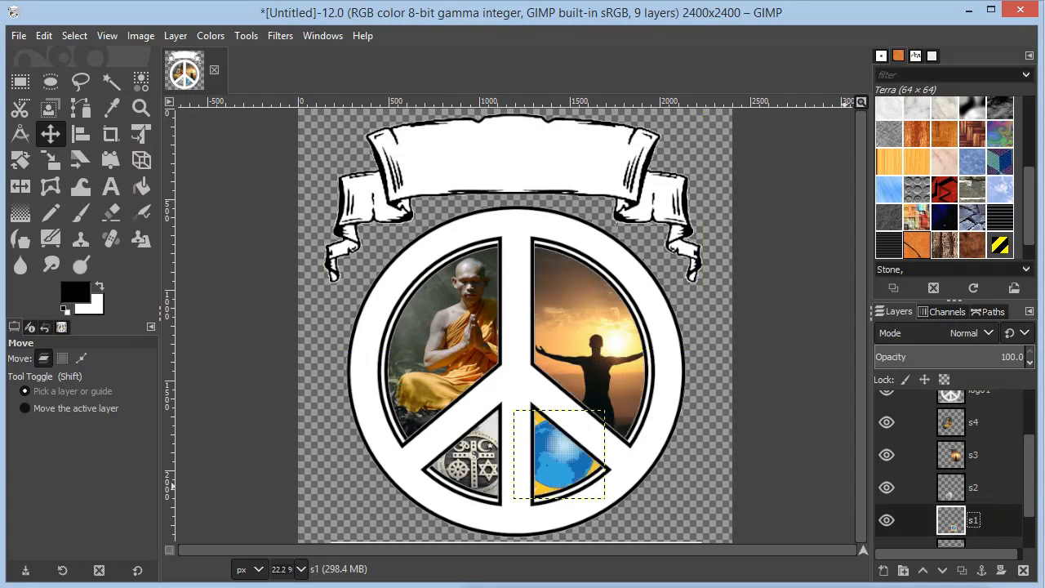
{"action": "scroll", "coordinate": [1031, 503], "scroll_direction": "down", "scroll_amount": 2}
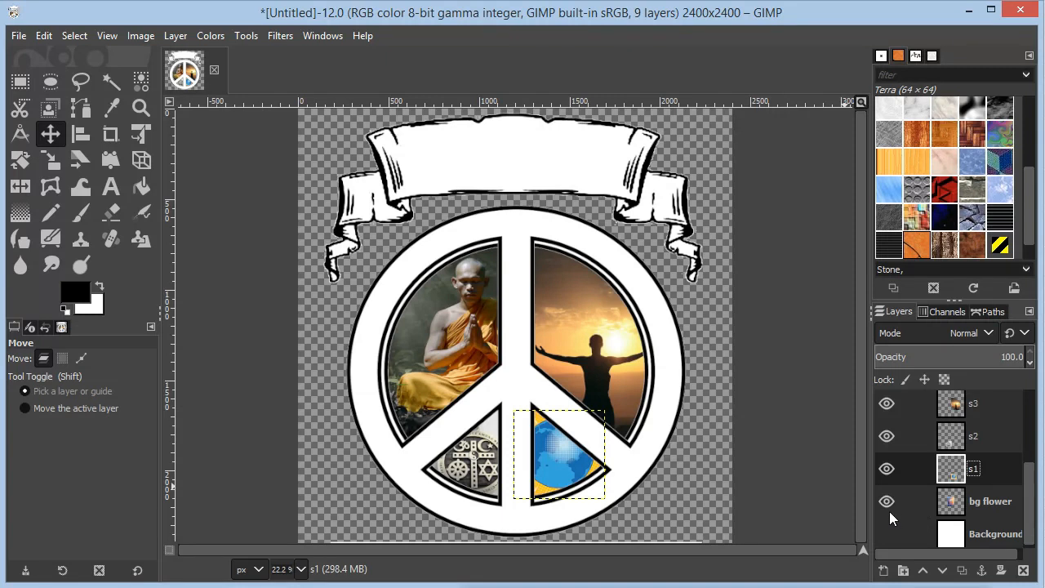
{"action": "left_click", "coordinate": [887, 533]}
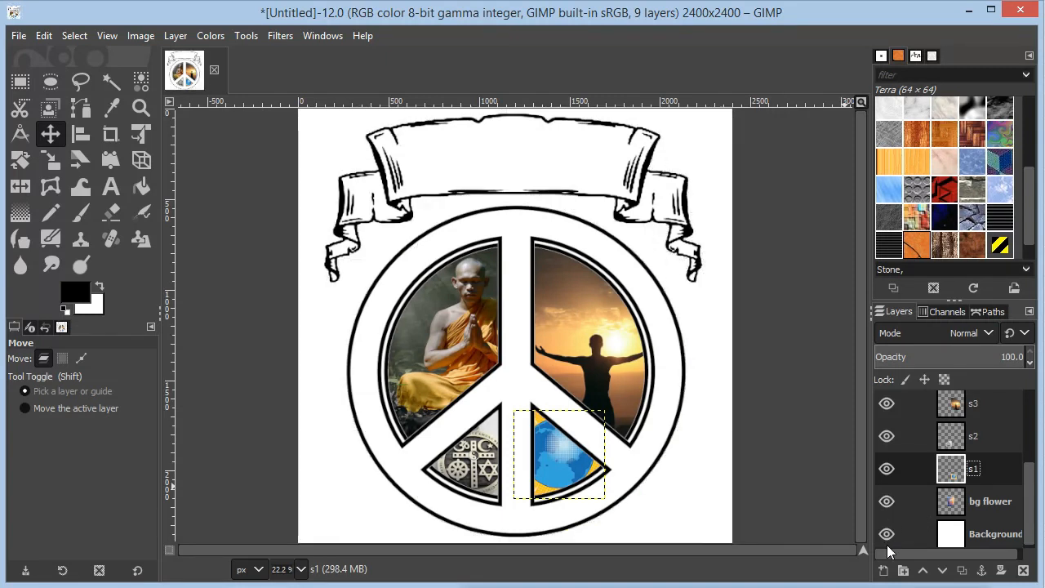
{"action": "left_click", "coordinate": [725, 384]}
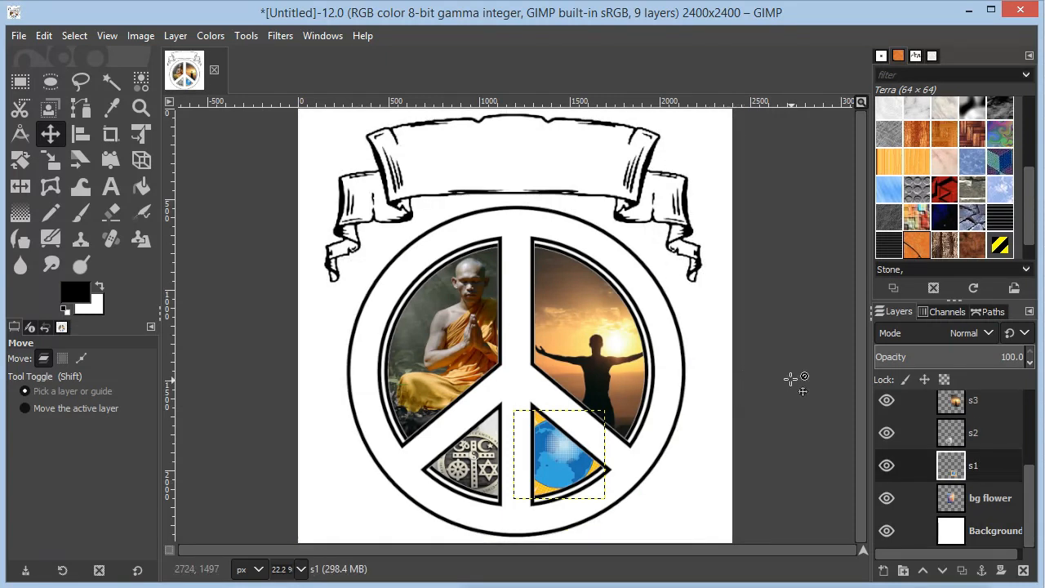
{"action": "left_click", "coordinate": [710, 392]}
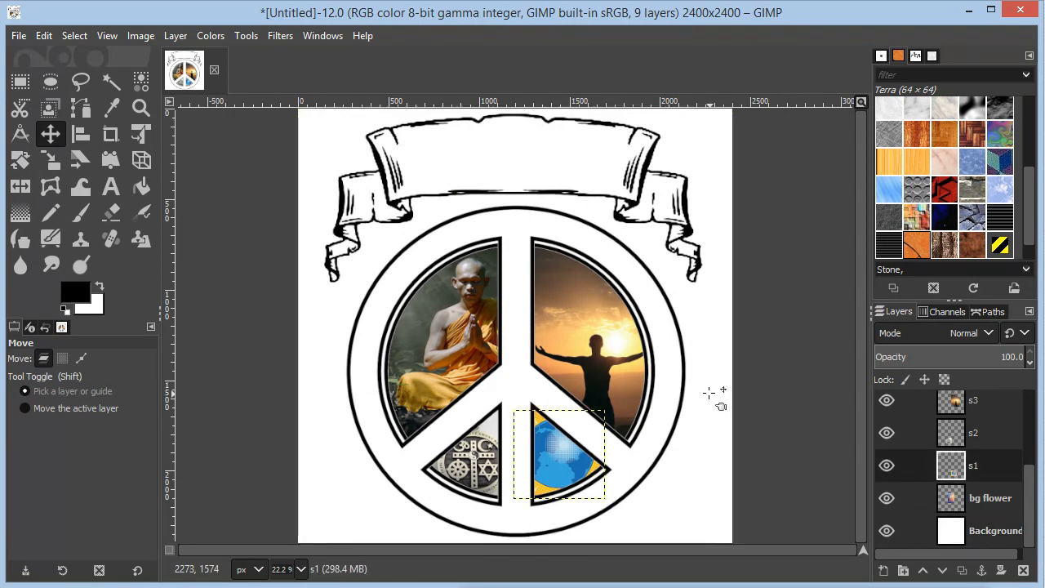
{"action": "left_click", "coordinate": [1014, 532]}
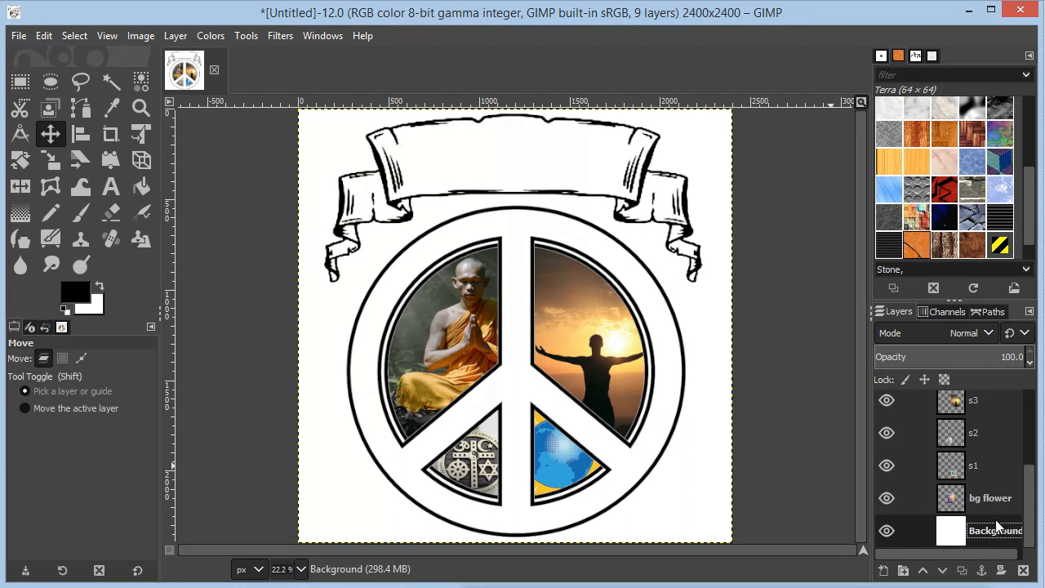
{"action": "left_click", "coordinate": [878, 532]}
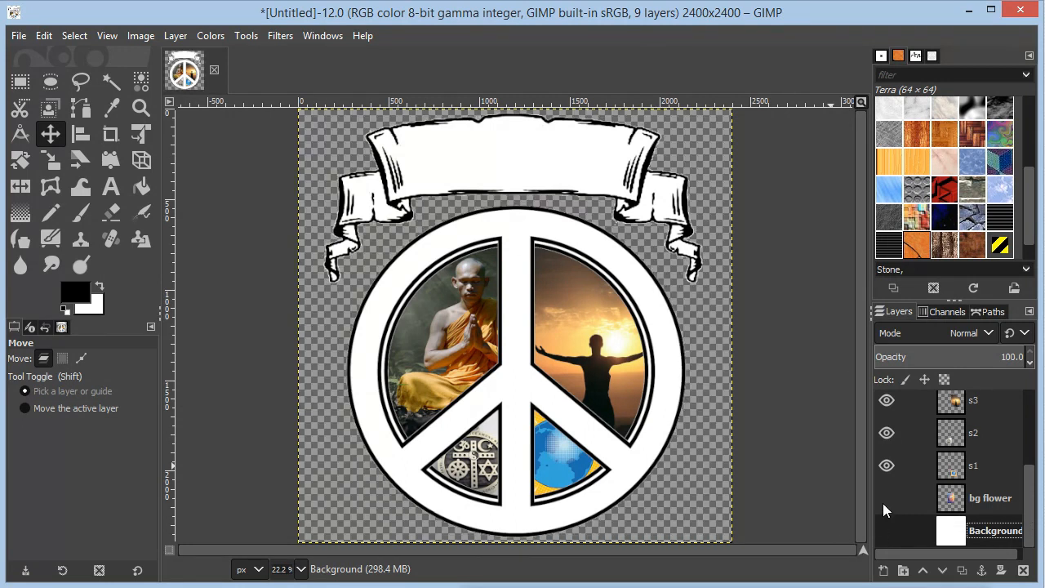
Show the bg flower layer and scale it up proportionally to about 2421 × 3627 px.
{"action": "left_click", "coordinate": [885, 499]}
{"action": "left_click", "coordinate": [976, 496]}
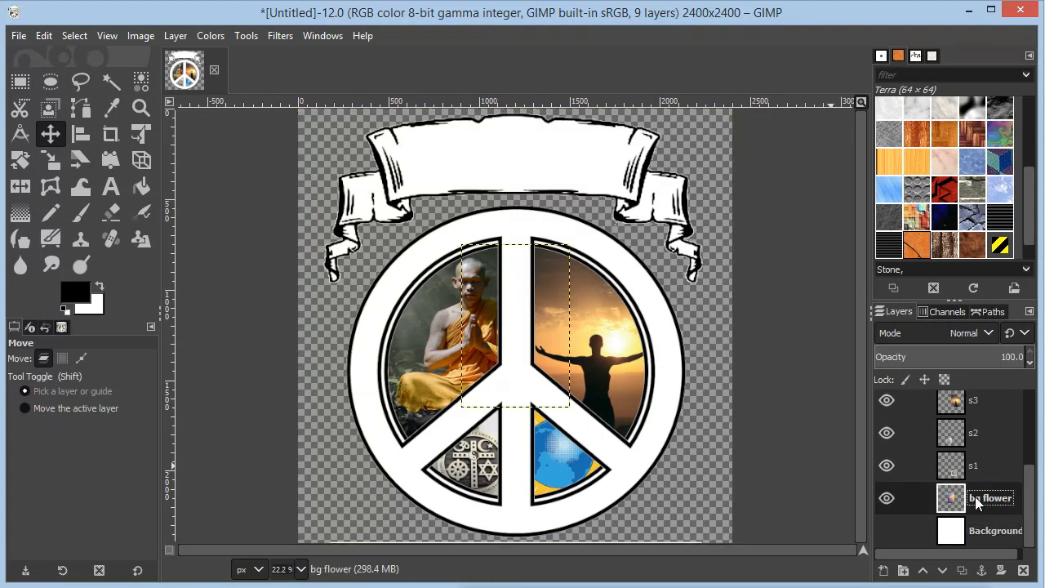
{"action": "key", "text": "shift+s"}
{"action": "left_click_drag", "start_coordinate": [561, 242], "coordinate": [782, 110]}
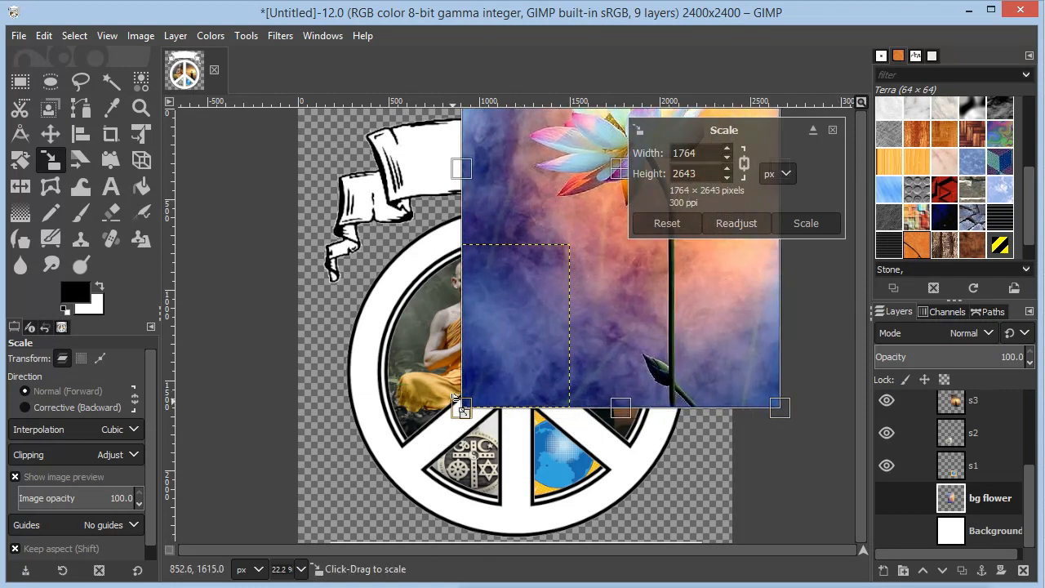
{"action": "left_click_drag", "start_coordinate": [459, 408], "coordinate": [287, 559]}
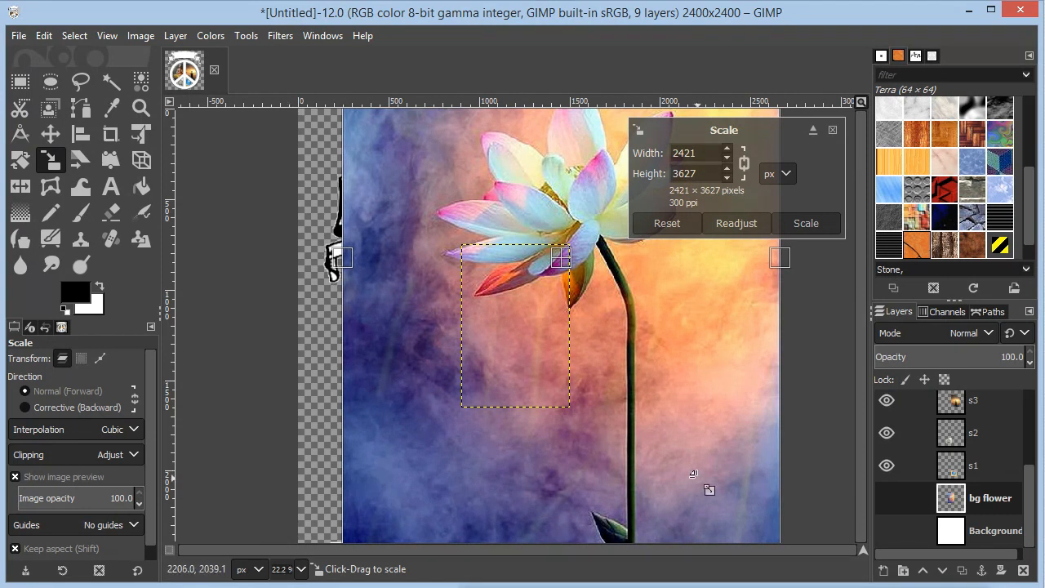
{"action": "key", "text": "Return"}
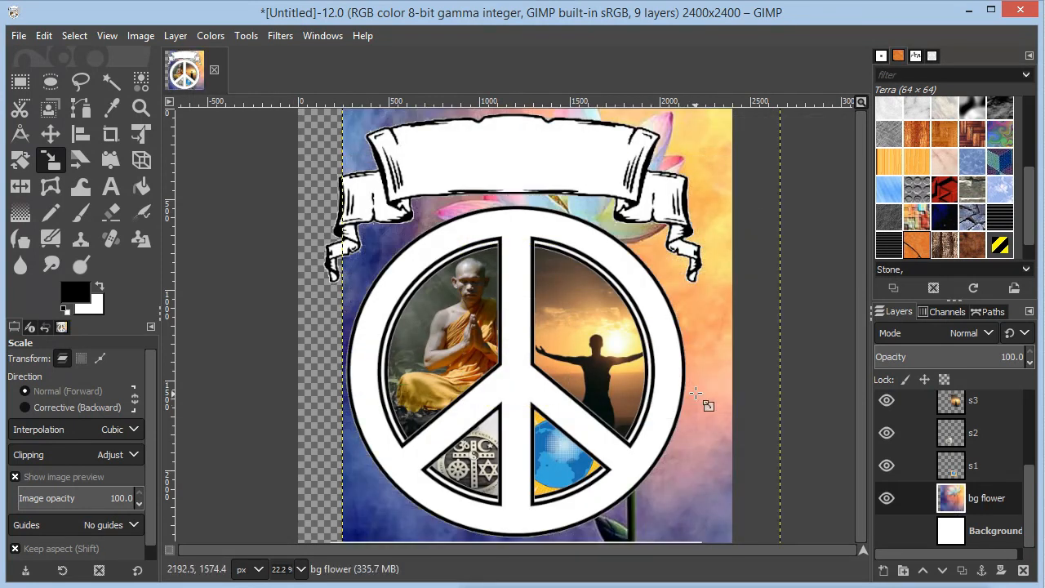
Move the bg flower layer so it covers the whole canvas behind the peace symbol and banner.
{"action": "key", "text": "m"}
{"action": "left_click_drag", "start_coordinate": [700, 393], "coordinate": [652, 408]}
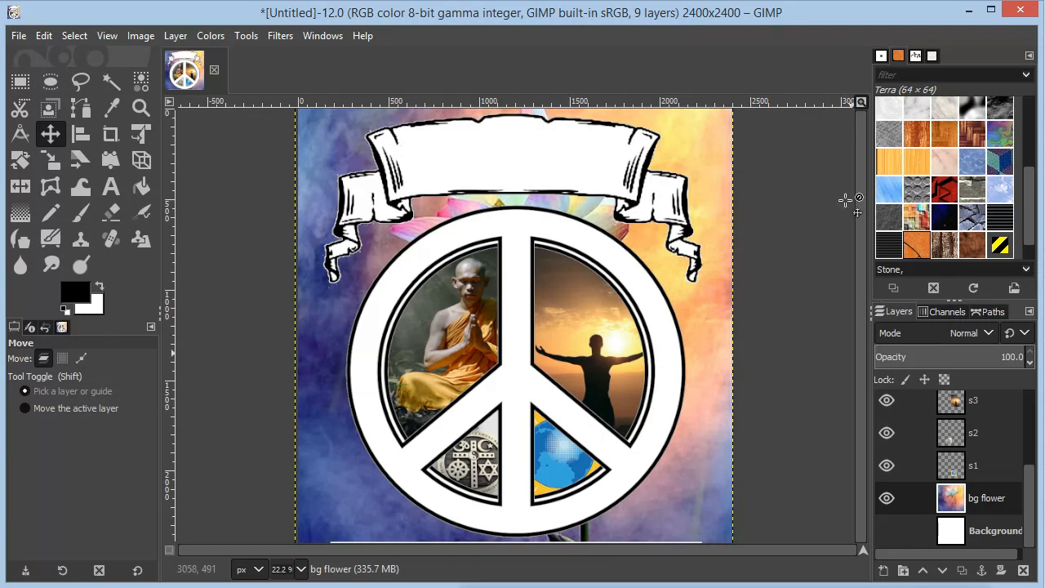
{"action": "left_click", "coordinate": [298, 571]}
{"action": "left_click", "coordinate": [293, 523]}
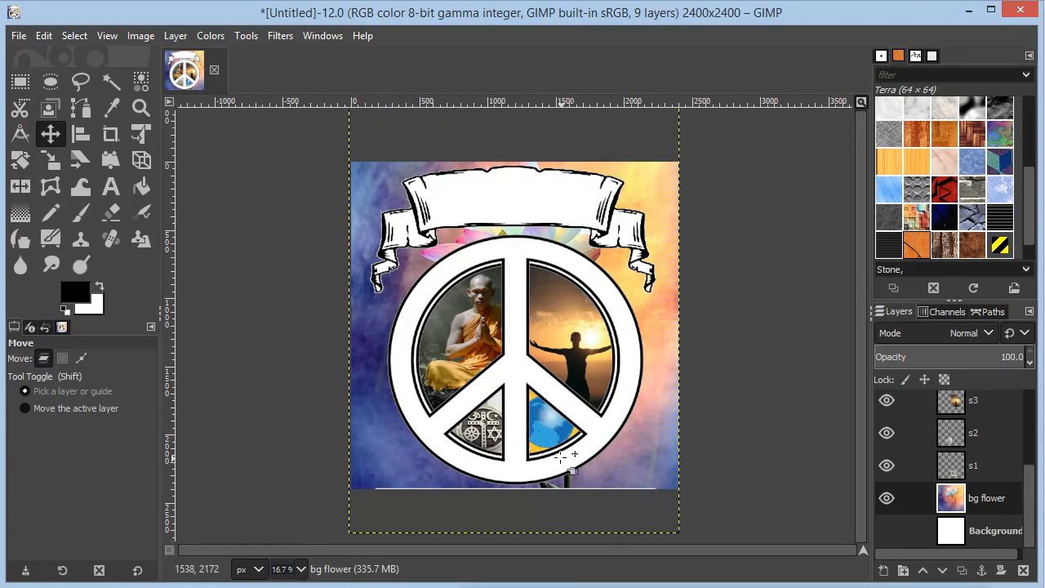
{"action": "left_click", "coordinate": [656, 450]}
{"action": "left_click_drag", "start_coordinate": [656, 448], "coordinate": [657, 450]}
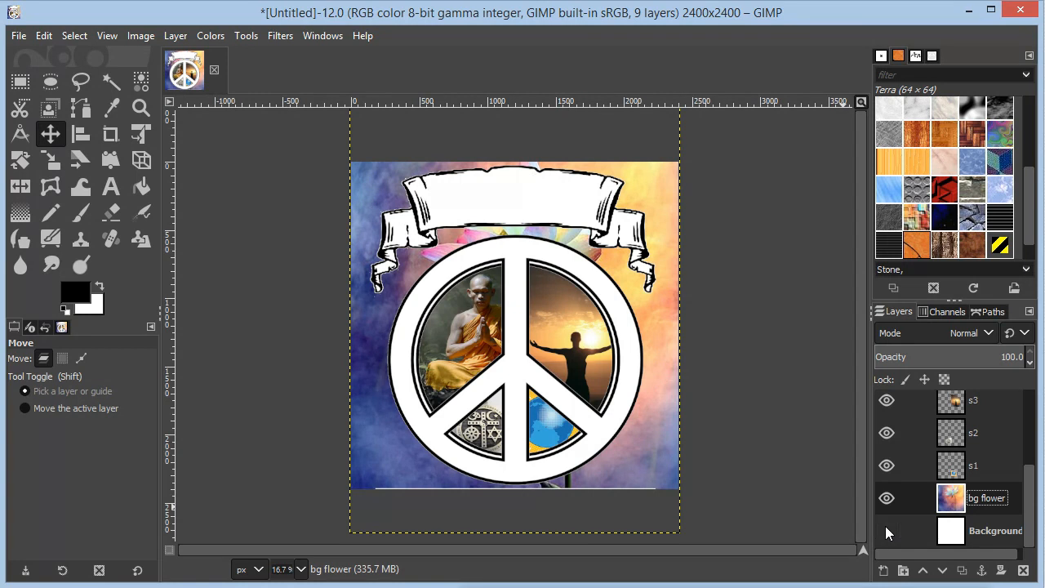
Delete the white Background layer.
{"action": "left_click", "coordinate": [970, 531]}
{"action": "right_click", "coordinate": [970, 531]}
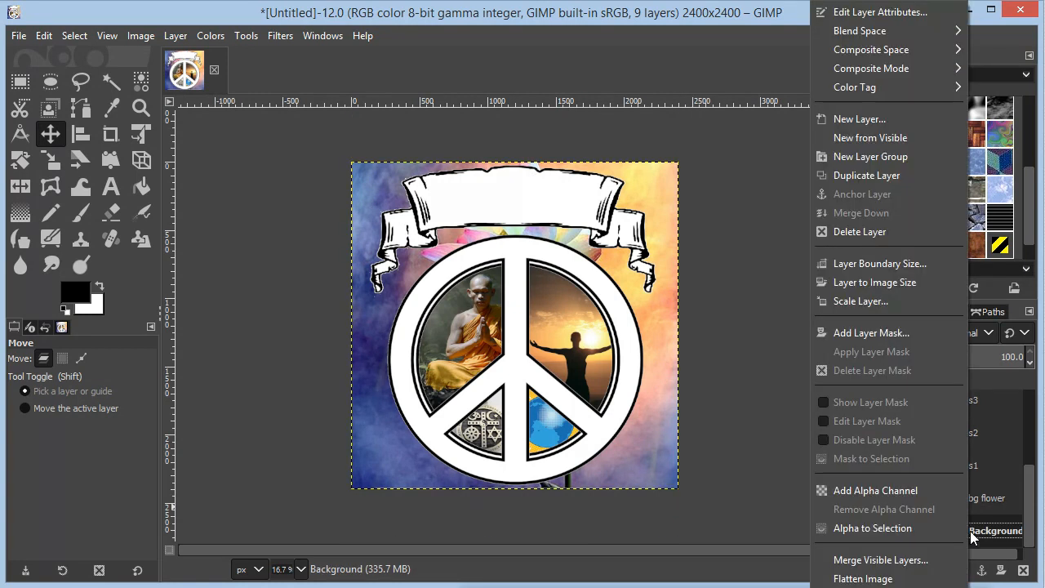
{"action": "left_click", "coordinate": [879, 233]}
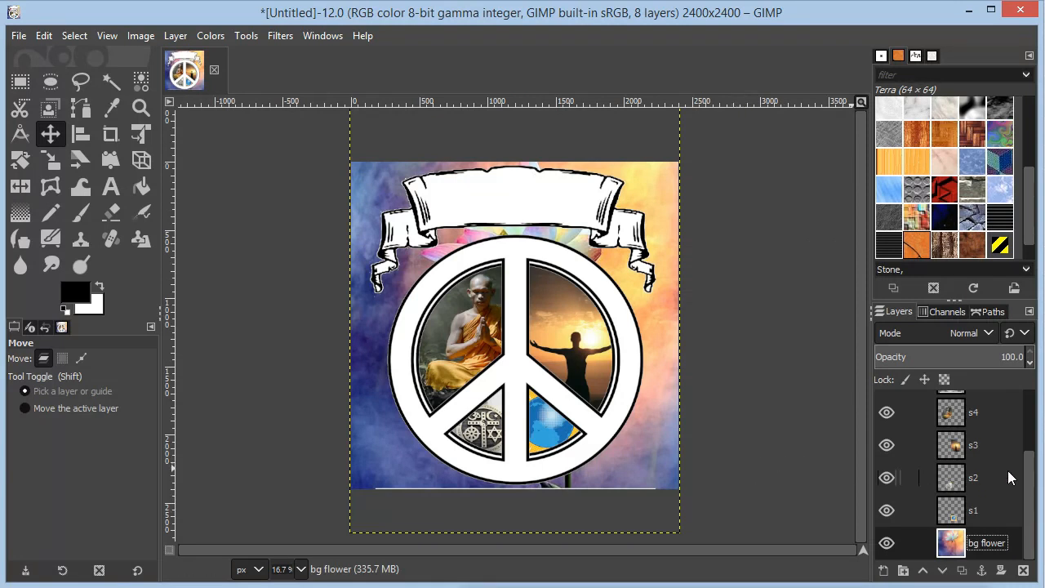
Add a text box inside the ribbon banner reading "Life is Worth living if it has PEACE!" in Viner Hand ITC.
{"action": "mouse_move", "coordinate": [1026, 491]}
{"action": "left_mouse_down"}
{"action": "mouse_move", "coordinate": [1020, 433]}
{"action": "mouse_move", "coordinate": [1030, 506]}
{"action": "left_mouse_up"}
{"action": "left_click", "coordinate": [301, 569]}
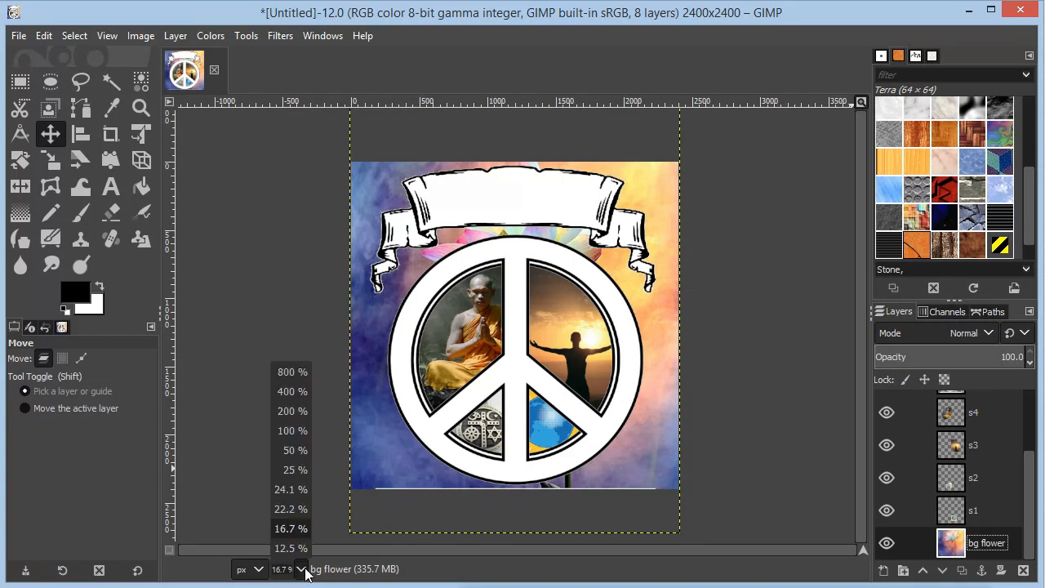
{"action": "left_click", "coordinate": [302, 507]}
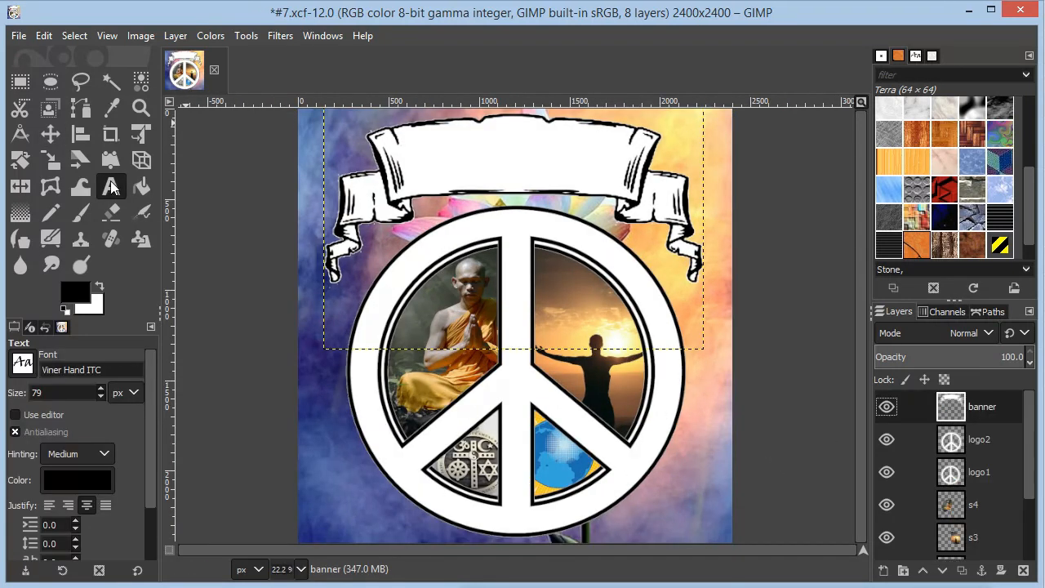
{"action": "left_click_drag", "start_coordinate": [415, 135], "coordinate": [602, 190]}
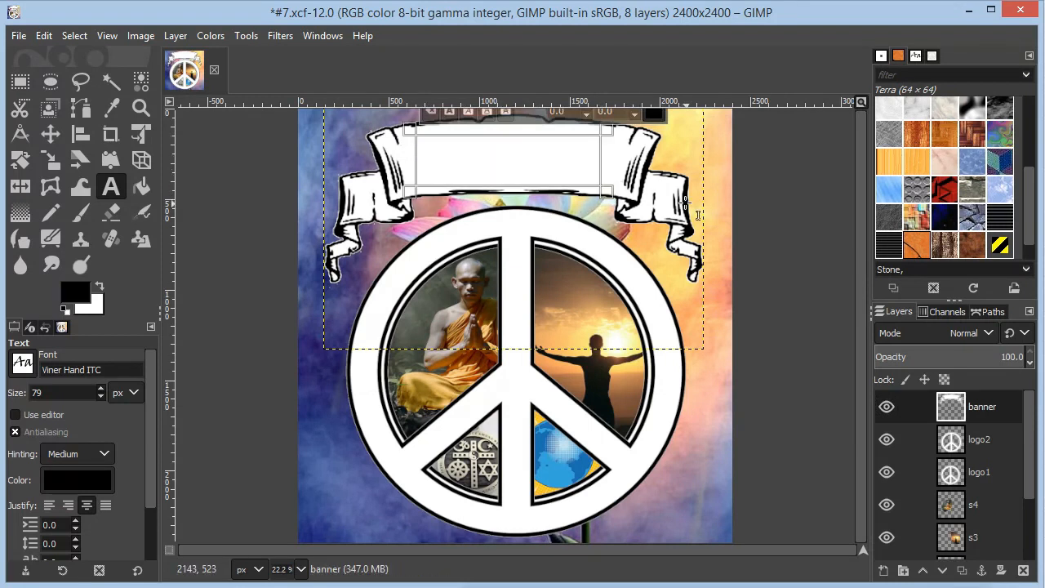
{"action": "type", "text": "Life is Worth living if It"}
{"action": "key", "text": "BackSpace"}
{"action": "key", "text": "BackSpace"}
{"action": "type", "text": "it has PEACE!"}
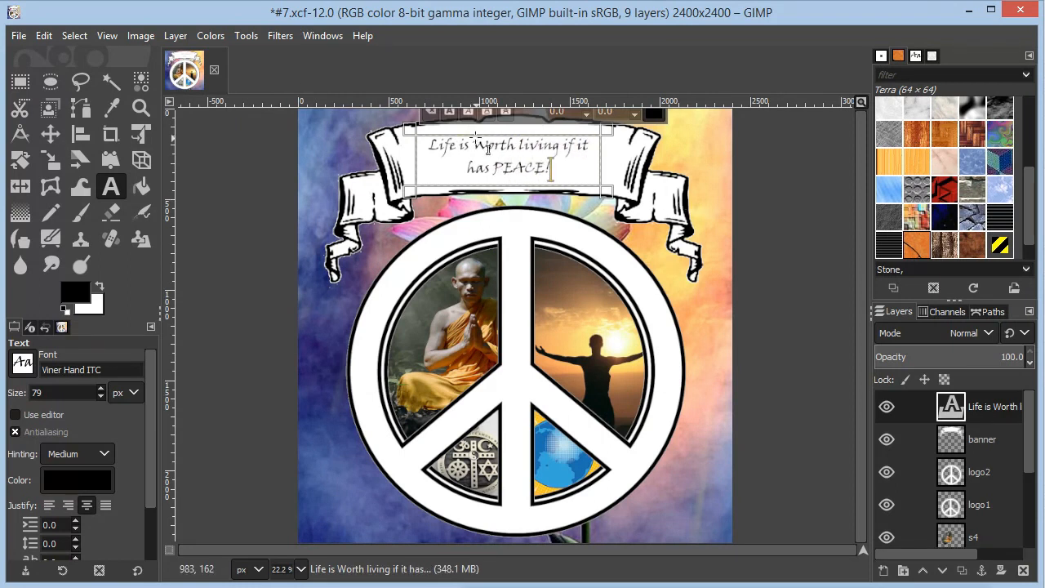
Set the size of all the banner text to 93 px.
{"action": "key", "text": "ctrl+a"}
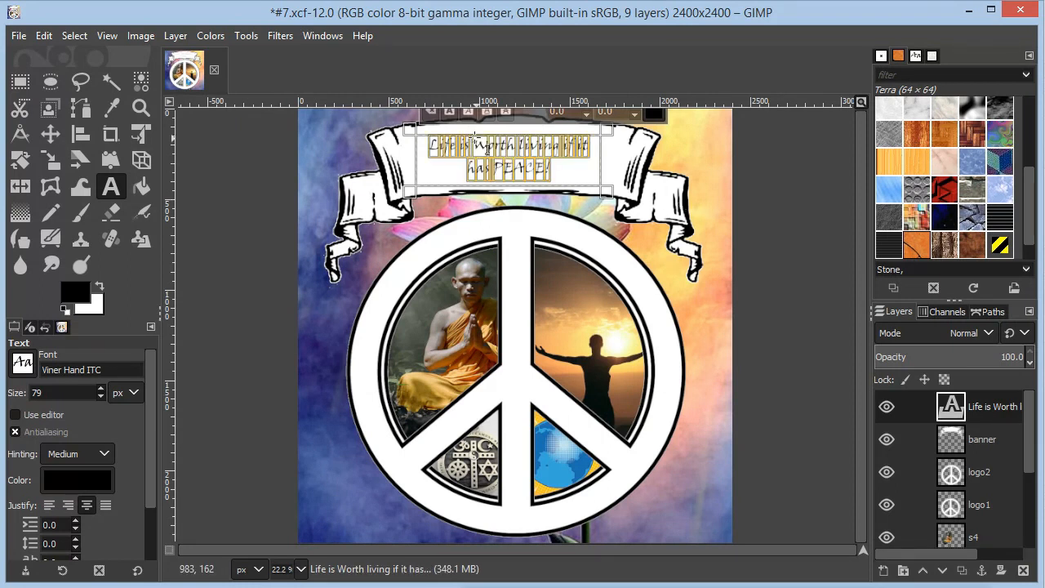
{"action": "left_click", "coordinate": [445, 110]}
{"action": "left_click", "coordinate": [103, 388]}
{"action": "left_click", "coordinate": [103, 389]}
{"action": "left_click", "coordinate": [103, 389]}
{"action": "left_click", "coordinate": [102, 389]}
{"action": "left_click", "coordinate": [103, 389]}
{"action": "left_click", "coordinate": [103, 388]}
{"action": "left_click", "coordinate": [103, 389]}
{"action": "left_click", "coordinate": [102, 390]}
{"action": "left_click", "coordinate": [103, 390]}
{"action": "left_click", "coordinate": [103, 390]}
{"action": "left_click", "coordinate": [103, 390]}
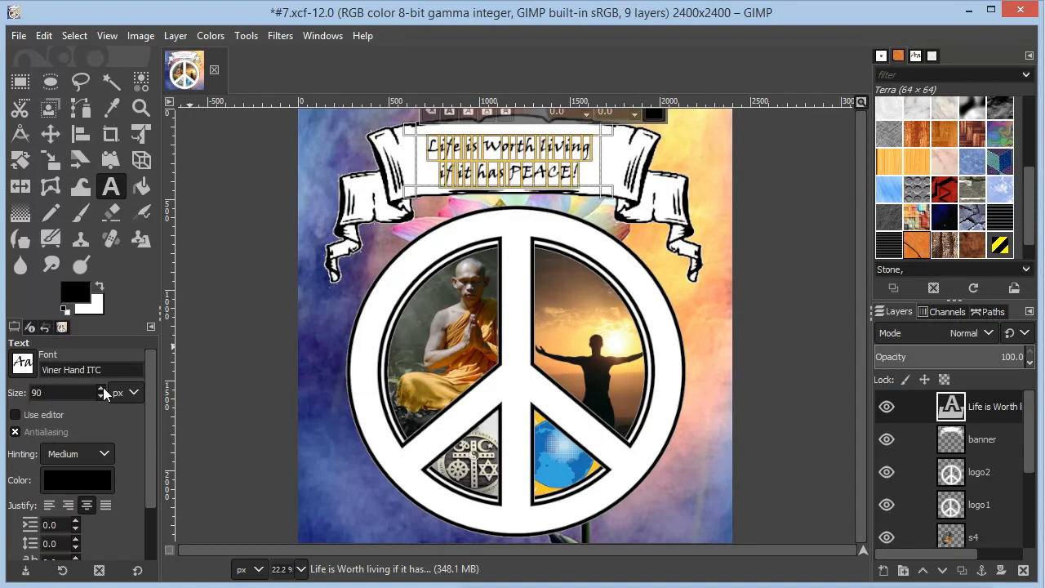
{"action": "left_click", "coordinate": [103, 389]}
{"action": "left_click", "coordinate": [103, 389]}
{"action": "left_click", "coordinate": [103, 389]}
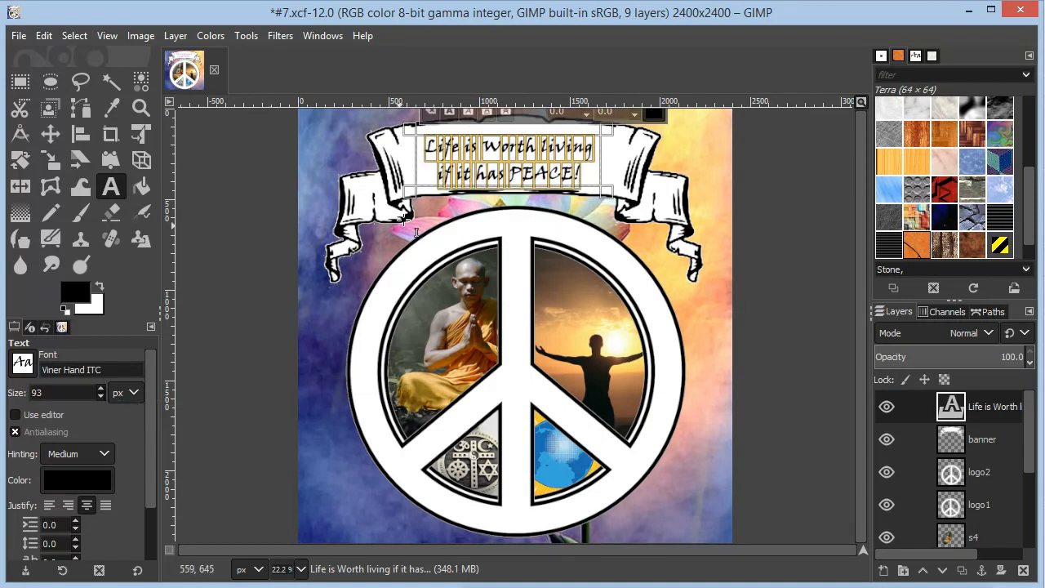
Change the capital W in "Worth" to a lowercase w in the banner text.
{"action": "left_click", "coordinate": [490, 140]}
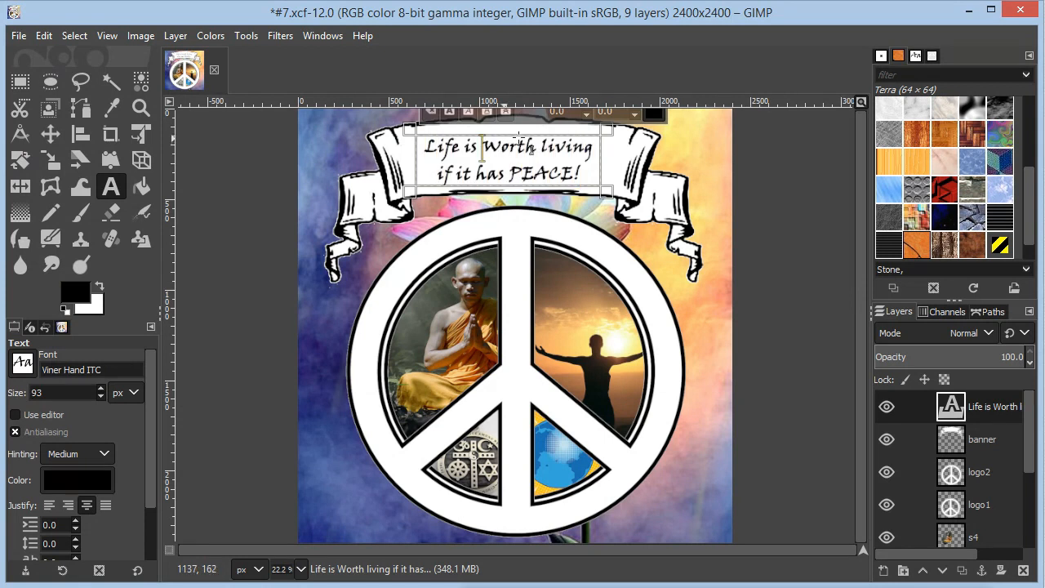
{"action": "key", "text": "Right"}
{"action": "key", "text": "BackSpace"}
{"action": "type", "text": "w"}
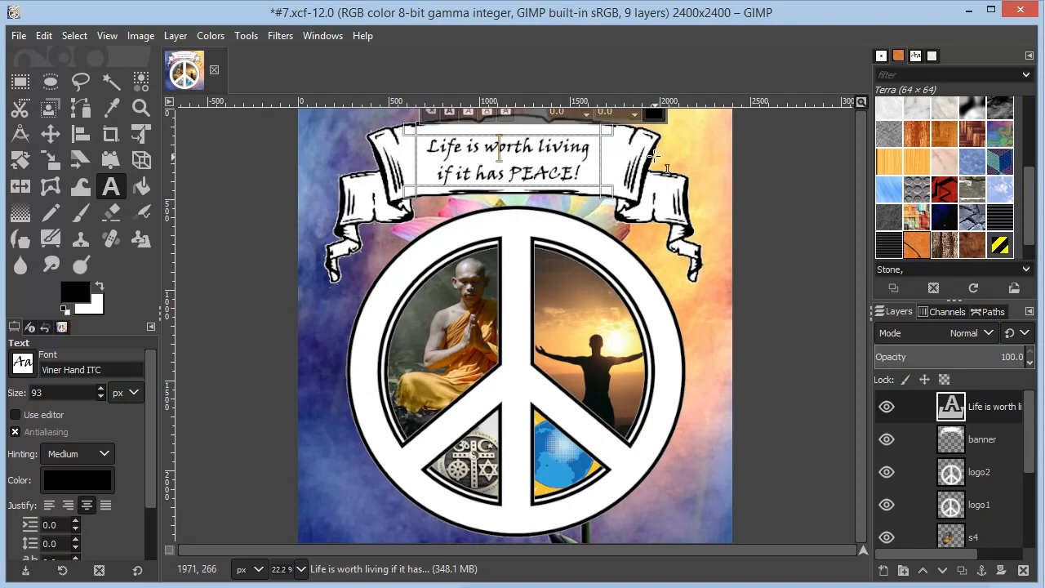
Move the text layer up slightly within the ribbon banner.
{"action": "left_click", "coordinate": [50, 134]}
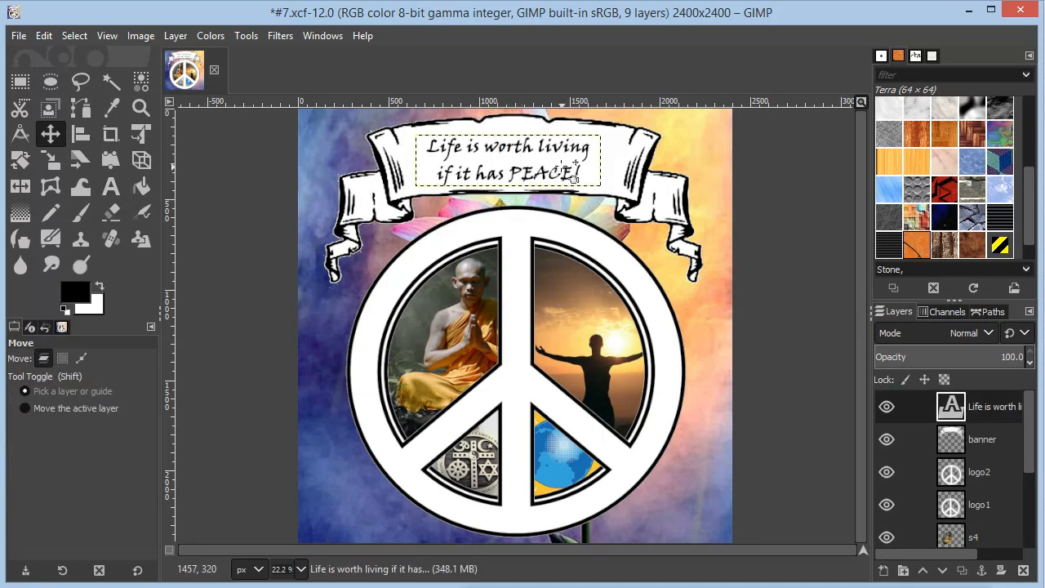
{"action": "left_click_drag", "start_coordinate": [576, 163], "coordinate": [576, 161]}
{"action": "key", "text": "Up"}
{"action": "key", "text": "Up"}
{"action": "key", "text": "Up"}
{"action": "key", "text": "Up"}
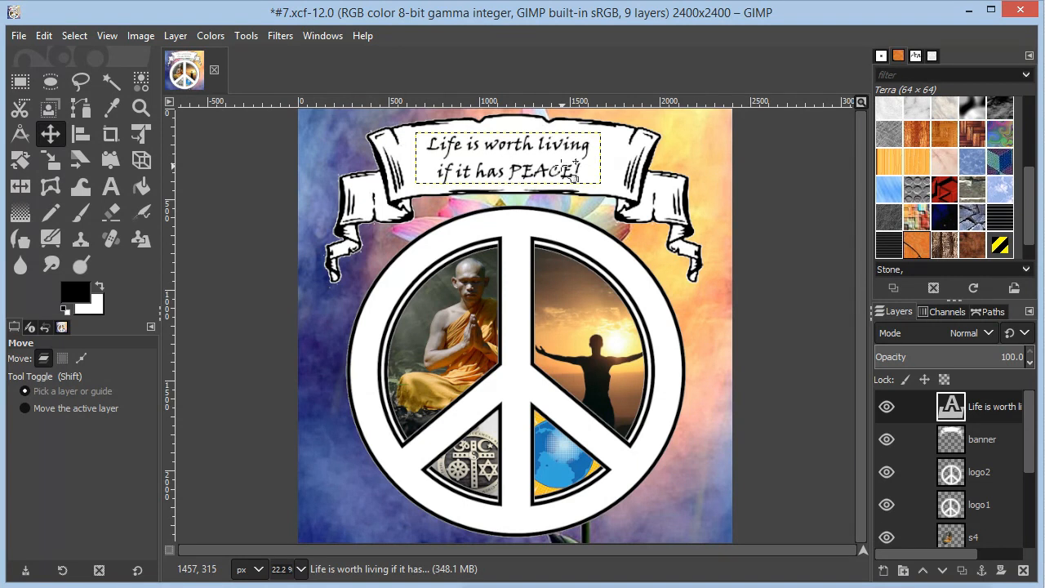
Scale the text layer up proportionally to about 1164 × 324 px to fill the ribbon banner.
{"action": "key", "text": "shift+s"}
{"action": "left_click", "coordinate": [576, 169]}
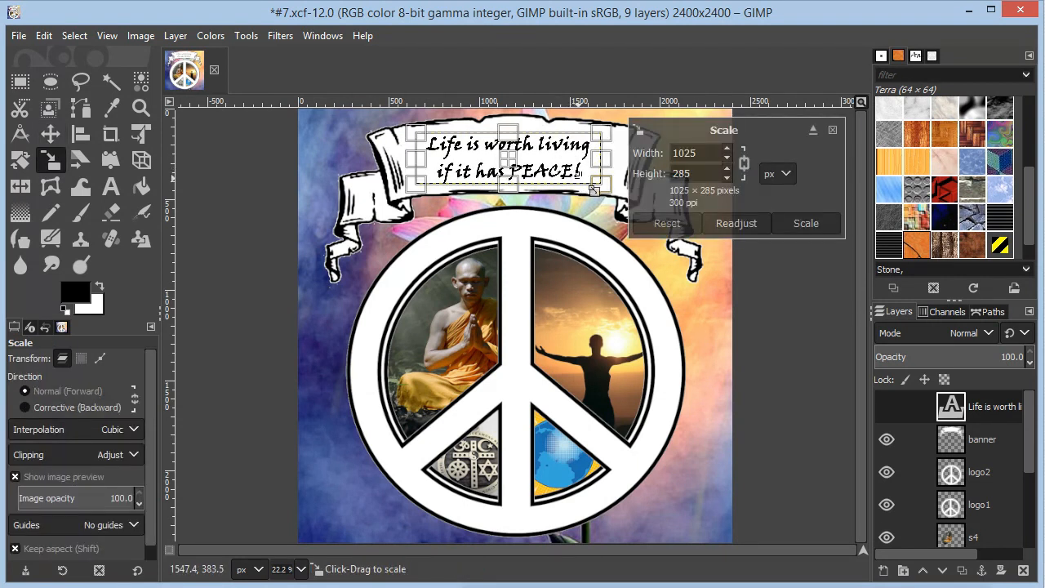
{"action": "left_click_drag", "start_coordinate": [619, 203], "coordinate": [626, 212]}
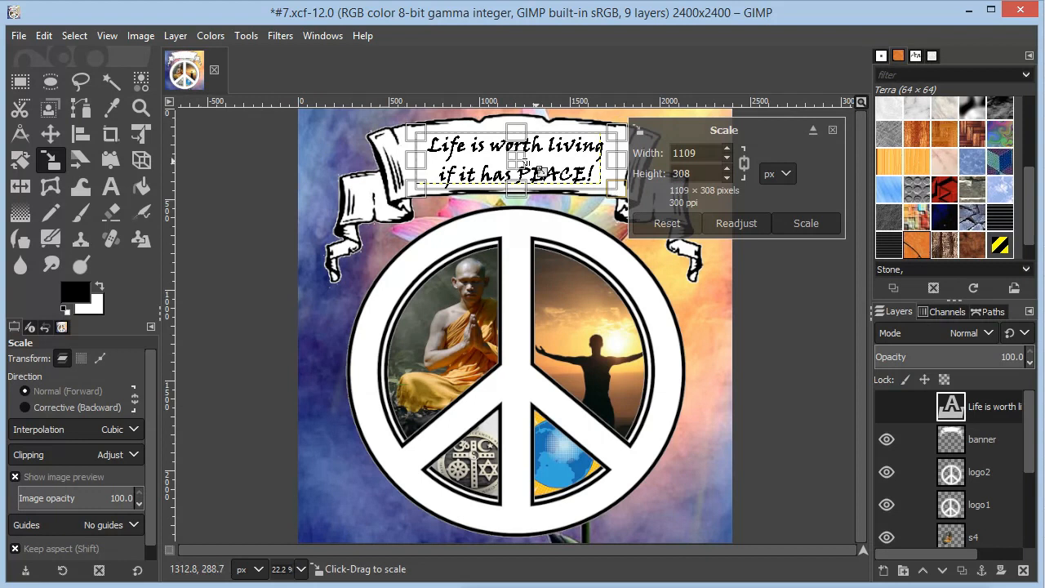
{"action": "left_click_drag", "start_coordinate": [424, 140], "coordinate": [414, 138]}
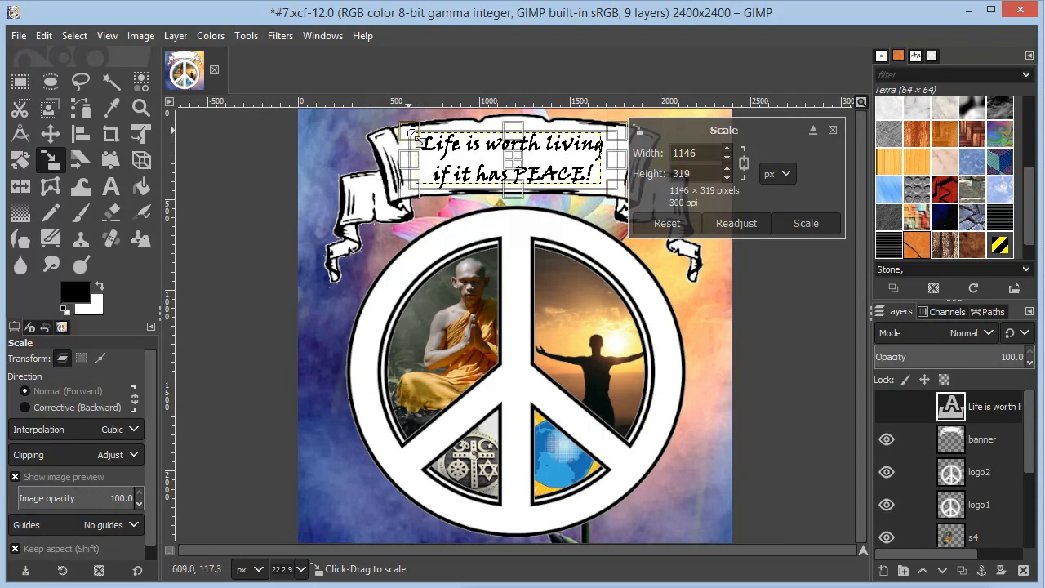
{"action": "left_click_drag", "start_coordinate": [618, 185], "coordinate": [621, 195]}
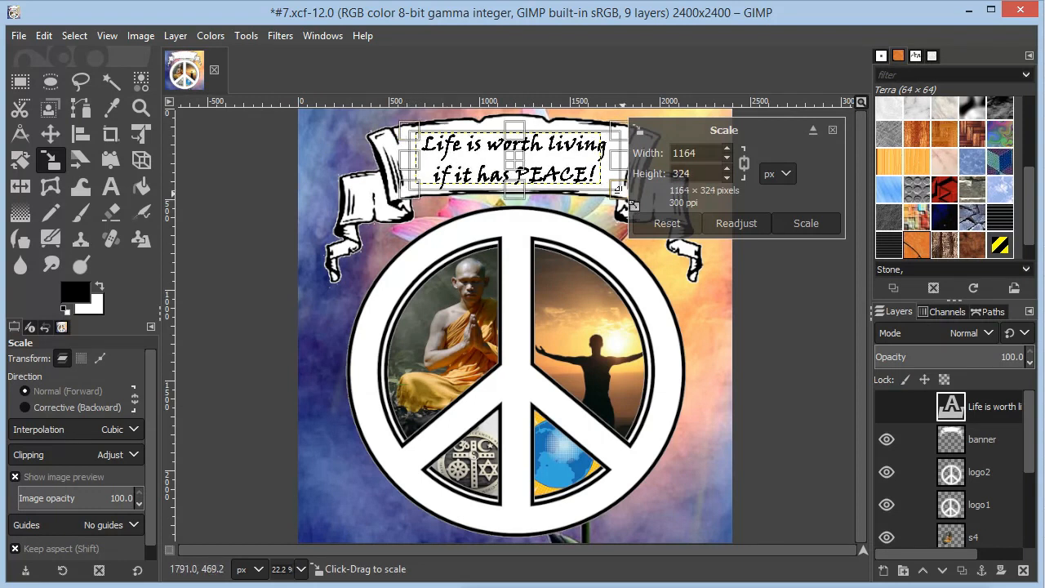
{"action": "left_click", "coordinate": [807, 224]}
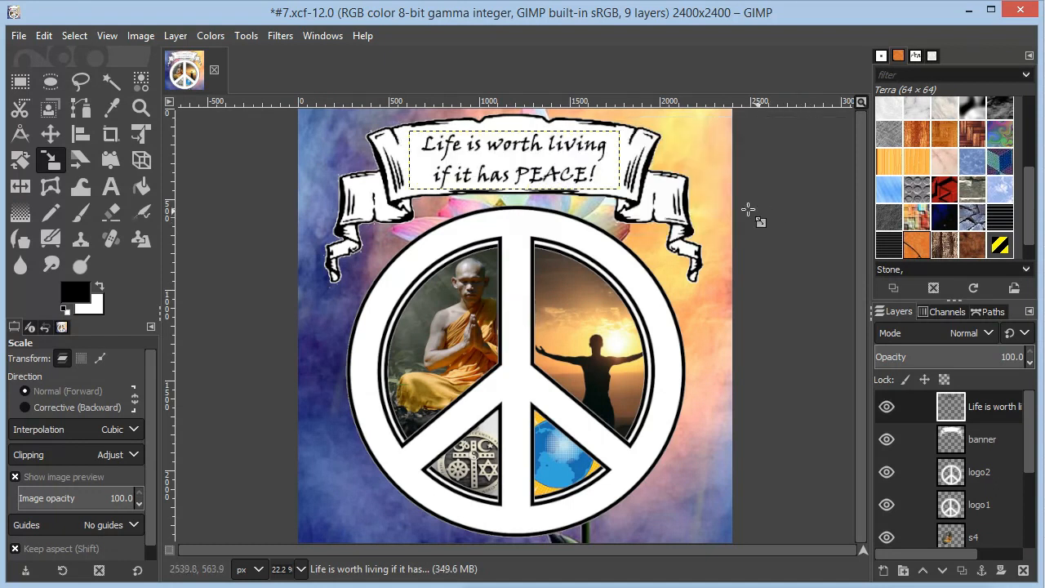
Nudge the enlarged text a few pixels up and sideways to centre it in the ribbon banner.
{"action": "key", "text": "Right"}
{"action": "key", "text": "Right"}
{"action": "key", "text": "Right"}
{"action": "key", "text": "m"}
{"action": "left_click", "coordinate": [546, 155]}
{"action": "key", "text": "Up"}
{"action": "key", "text": "Up"}
{"action": "key", "text": "Left"}
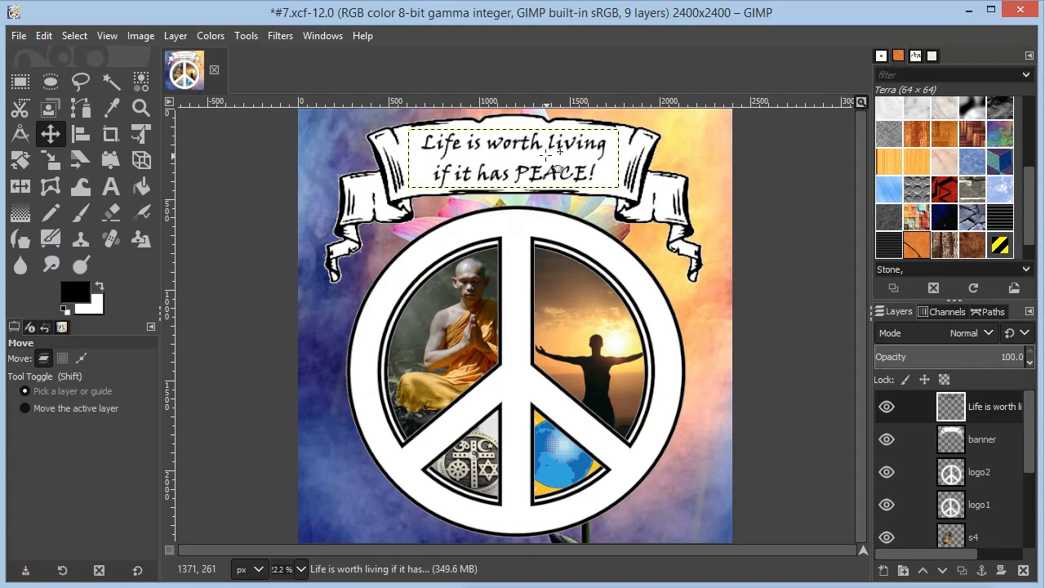
Select the bg flower layer for editing.
{"action": "scroll", "coordinate": [967, 461], "scroll_direction": "down", "scroll_amount": 5}
{"action": "left_click", "coordinate": [989, 533]}
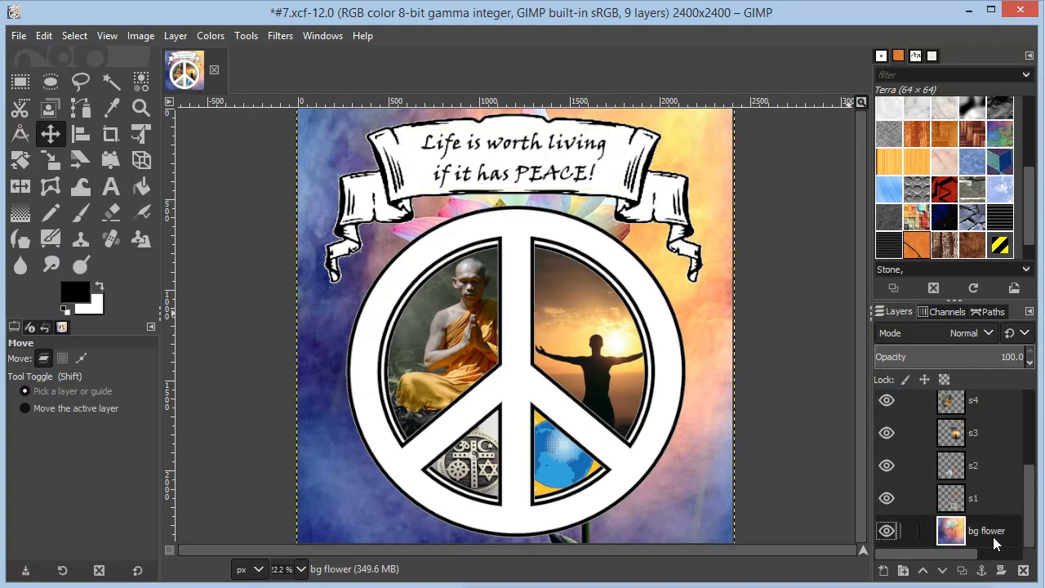